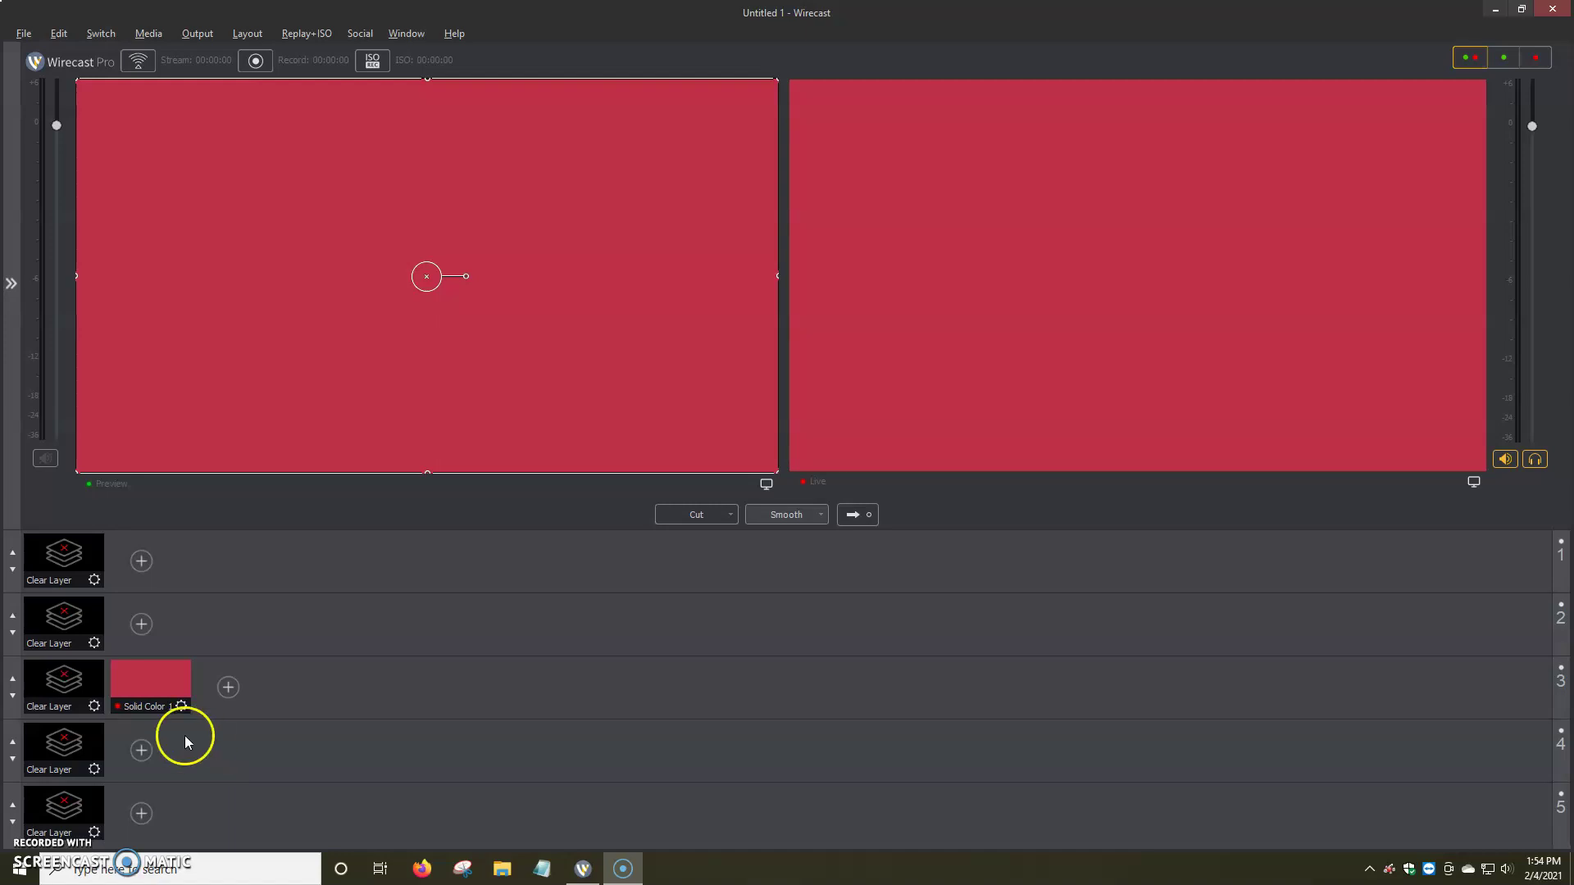
# Open Output Settings and choose RTMP Server as the new output's destination
pyautogui.click(200, 37)
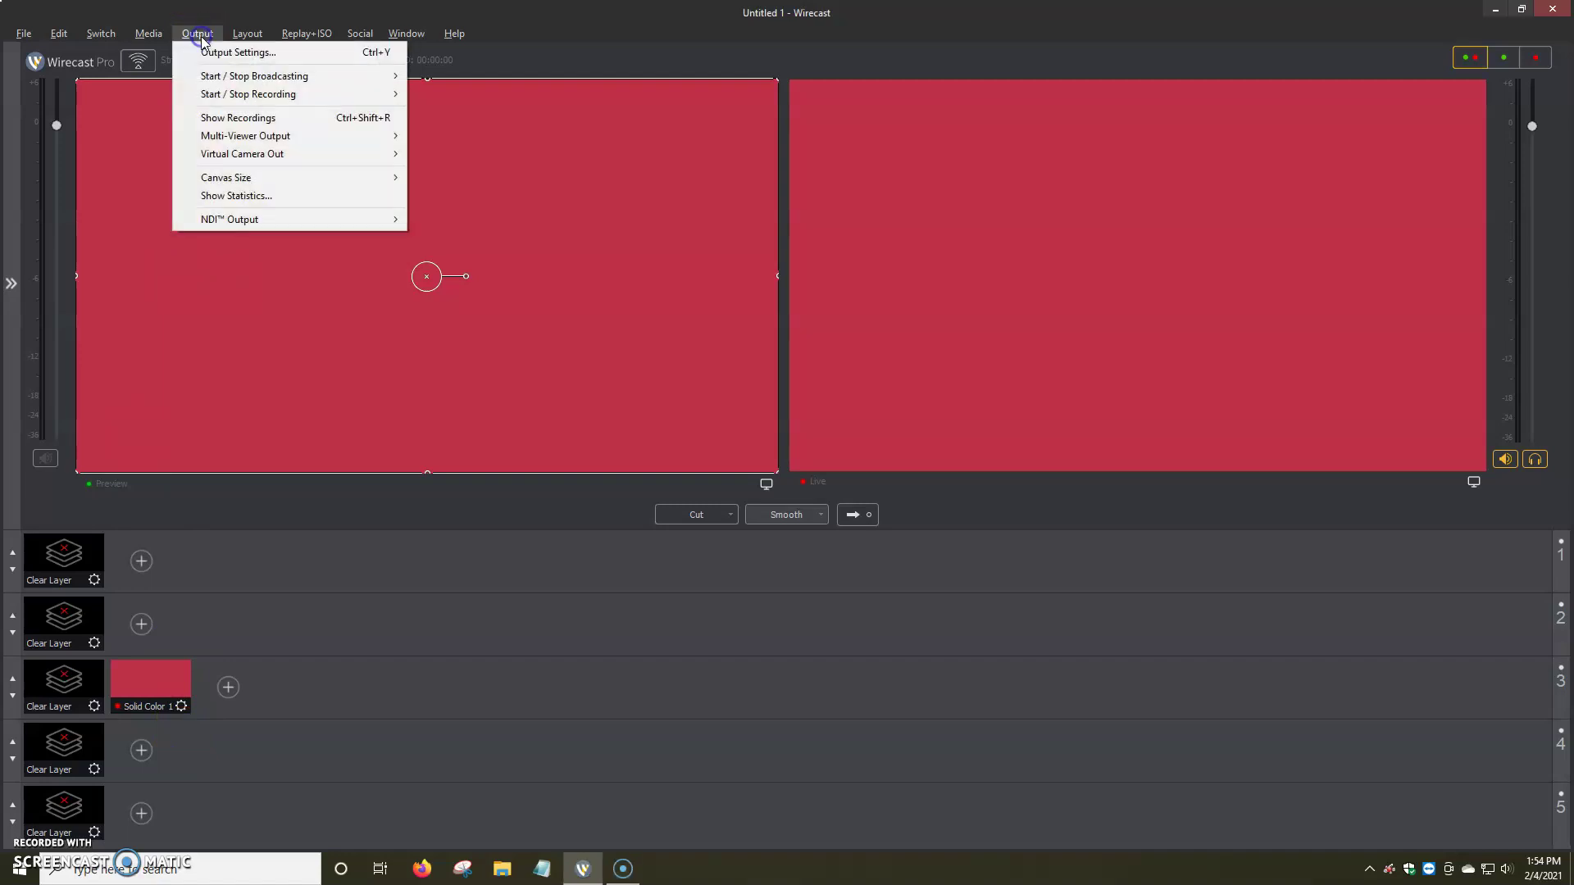
pyautogui.click(215, 54)
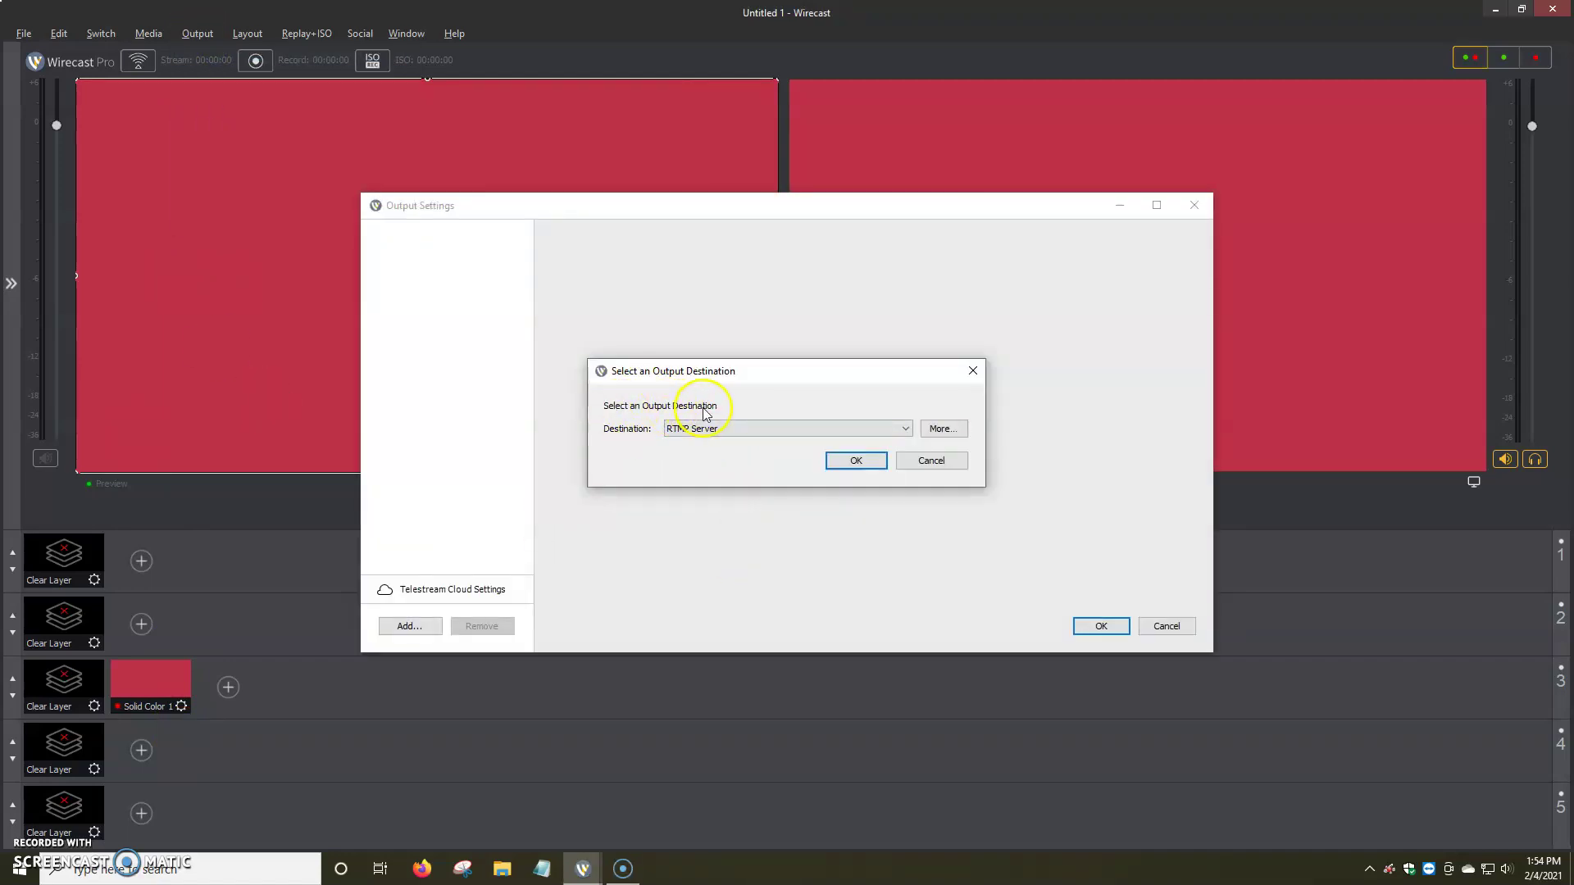
pyautogui.click(668, 431)
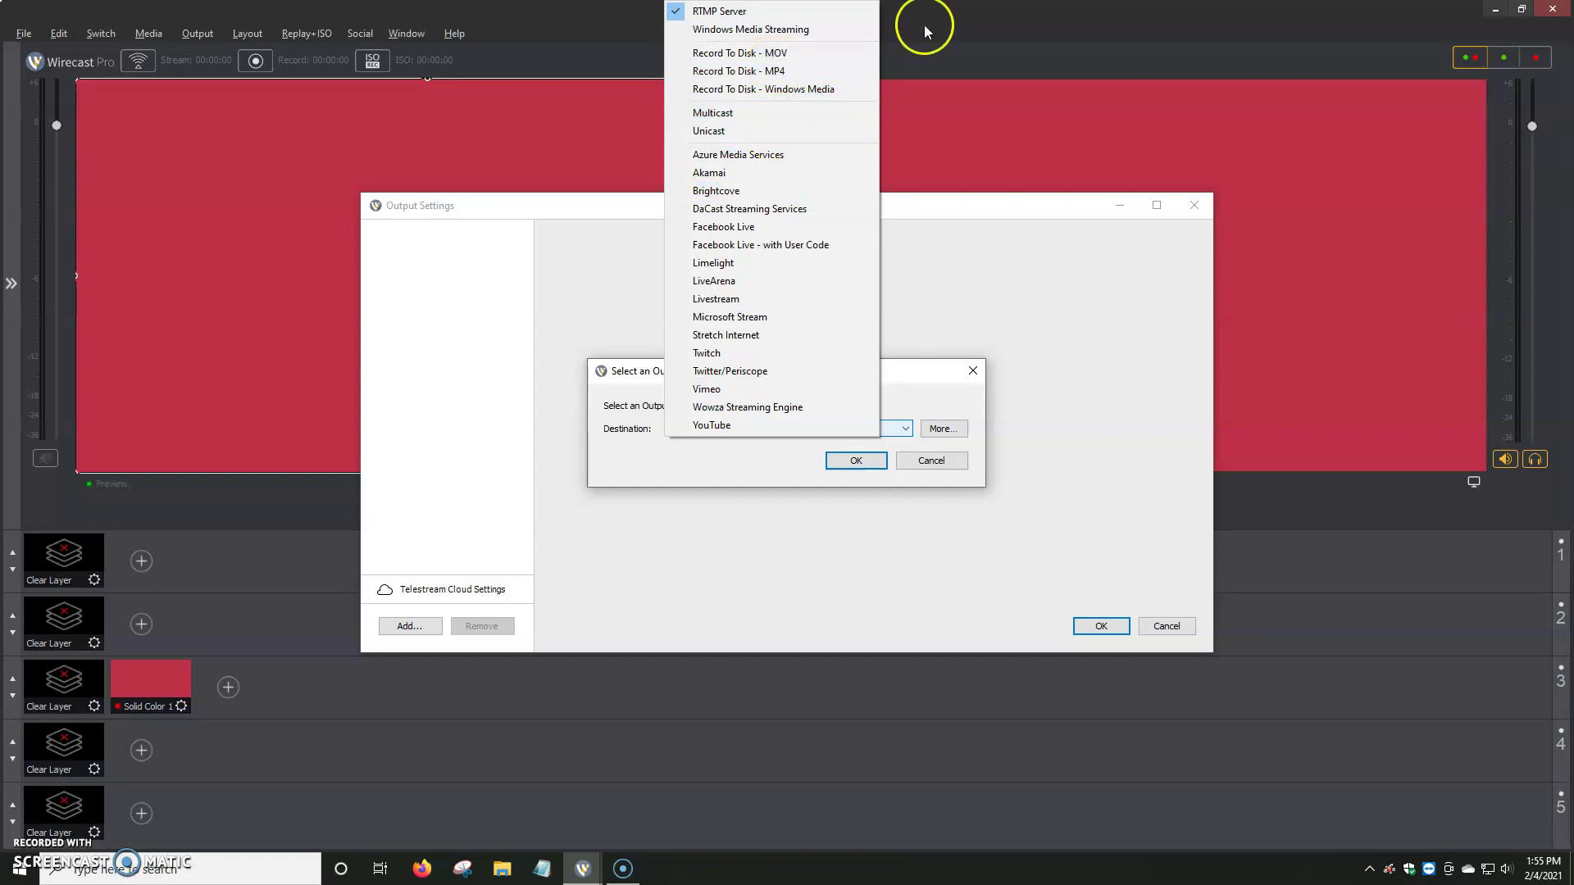
pyautogui.click(715, 11)
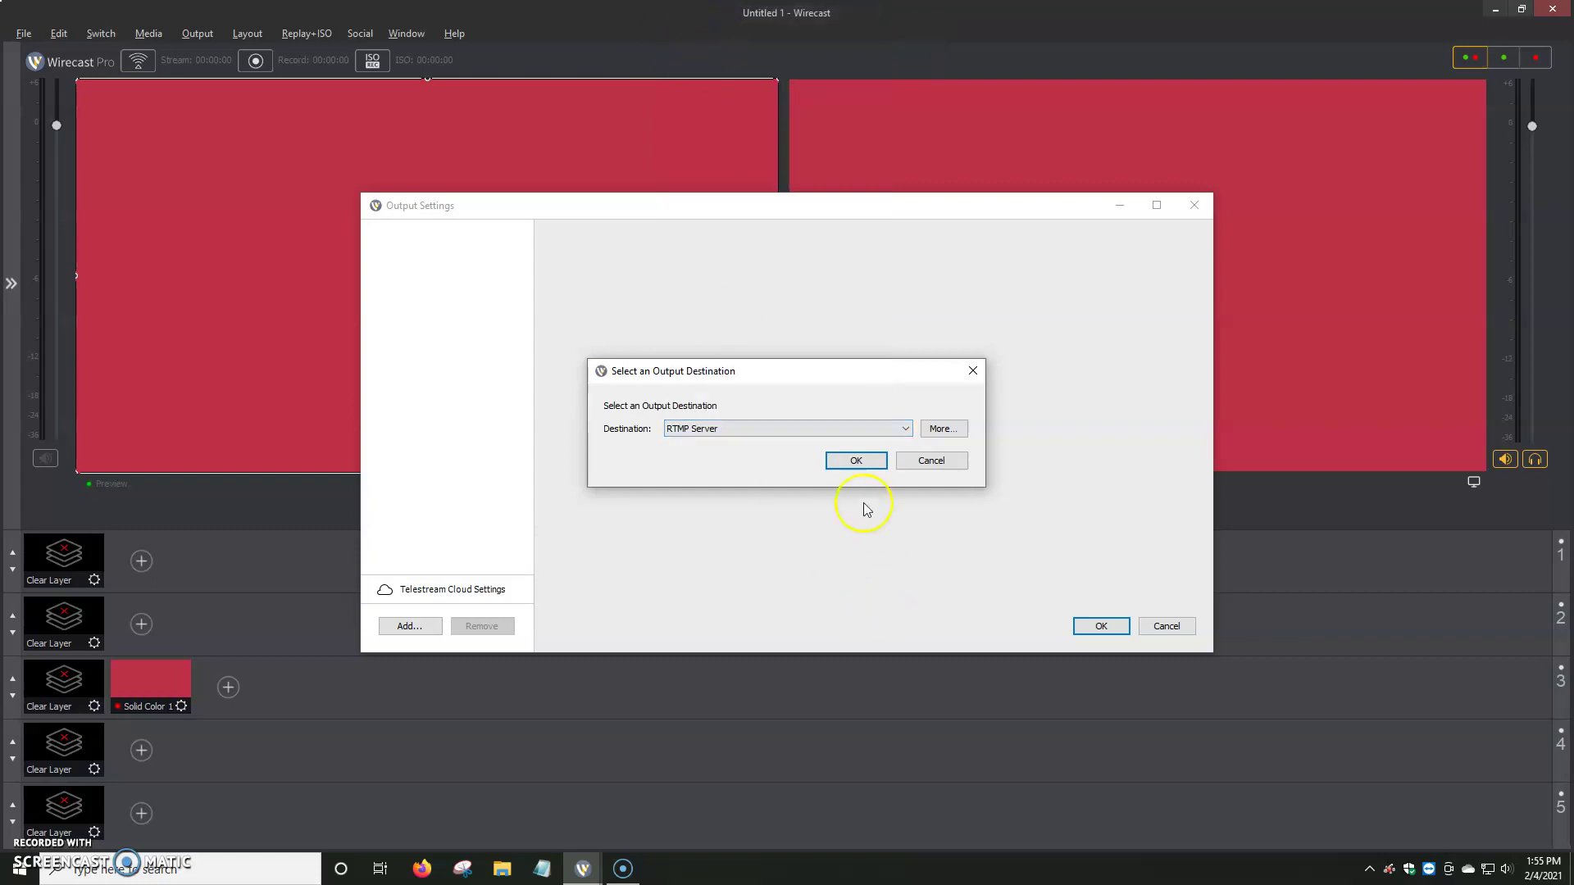
# Create the RTMP Server output, rename it 'Sunday Services', and keep RTMP Server as destination
pyautogui.click(856, 461)
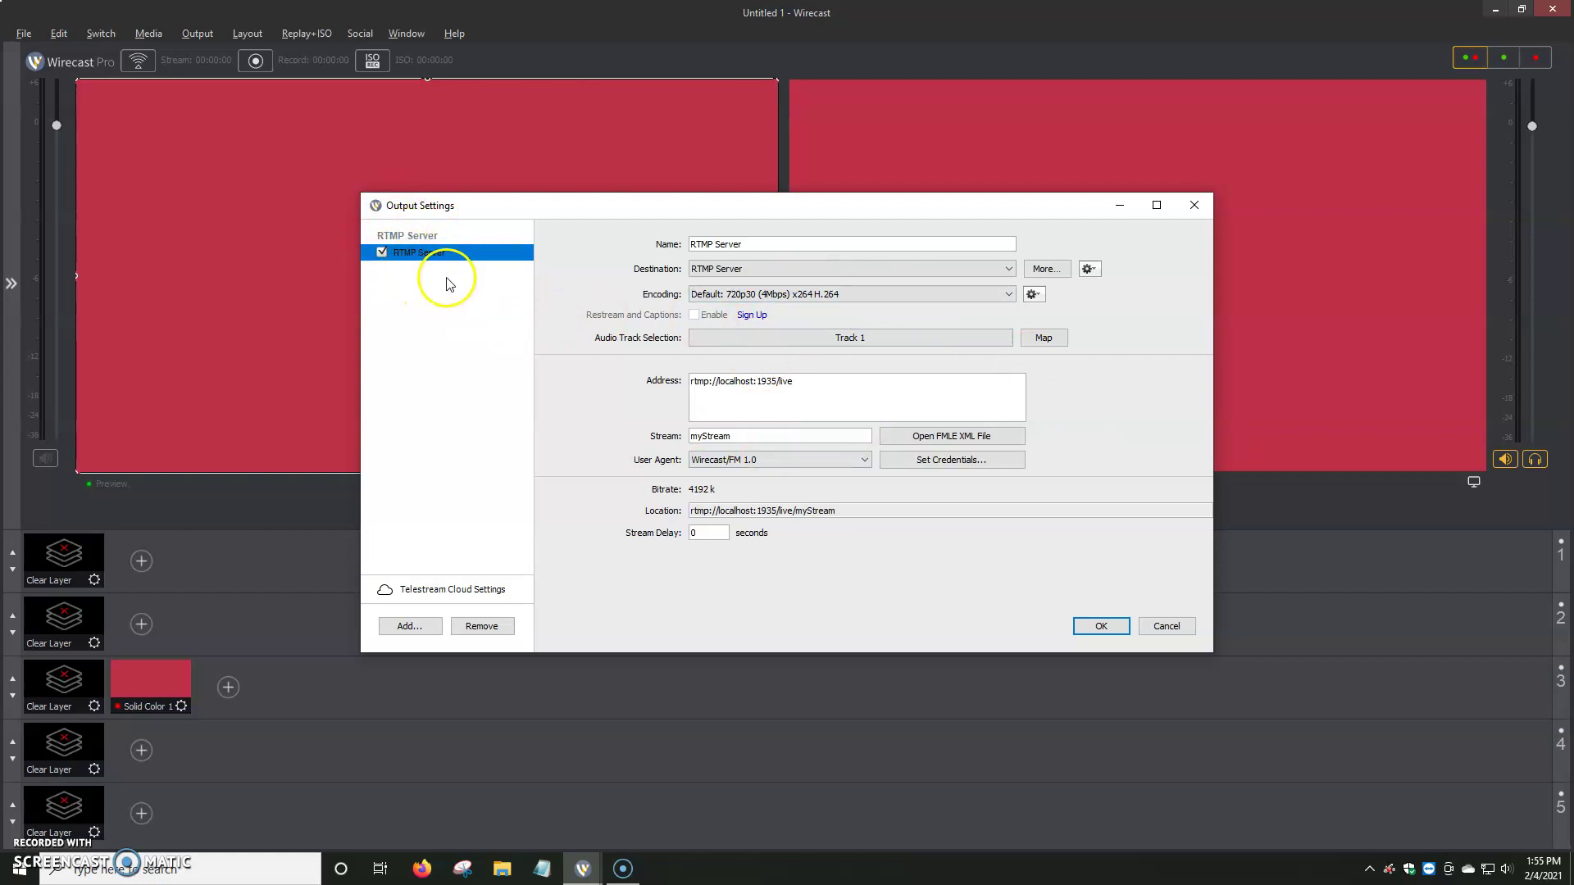
pyautogui.moveTo(762, 243); pyautogui.dragTo(602, 237)
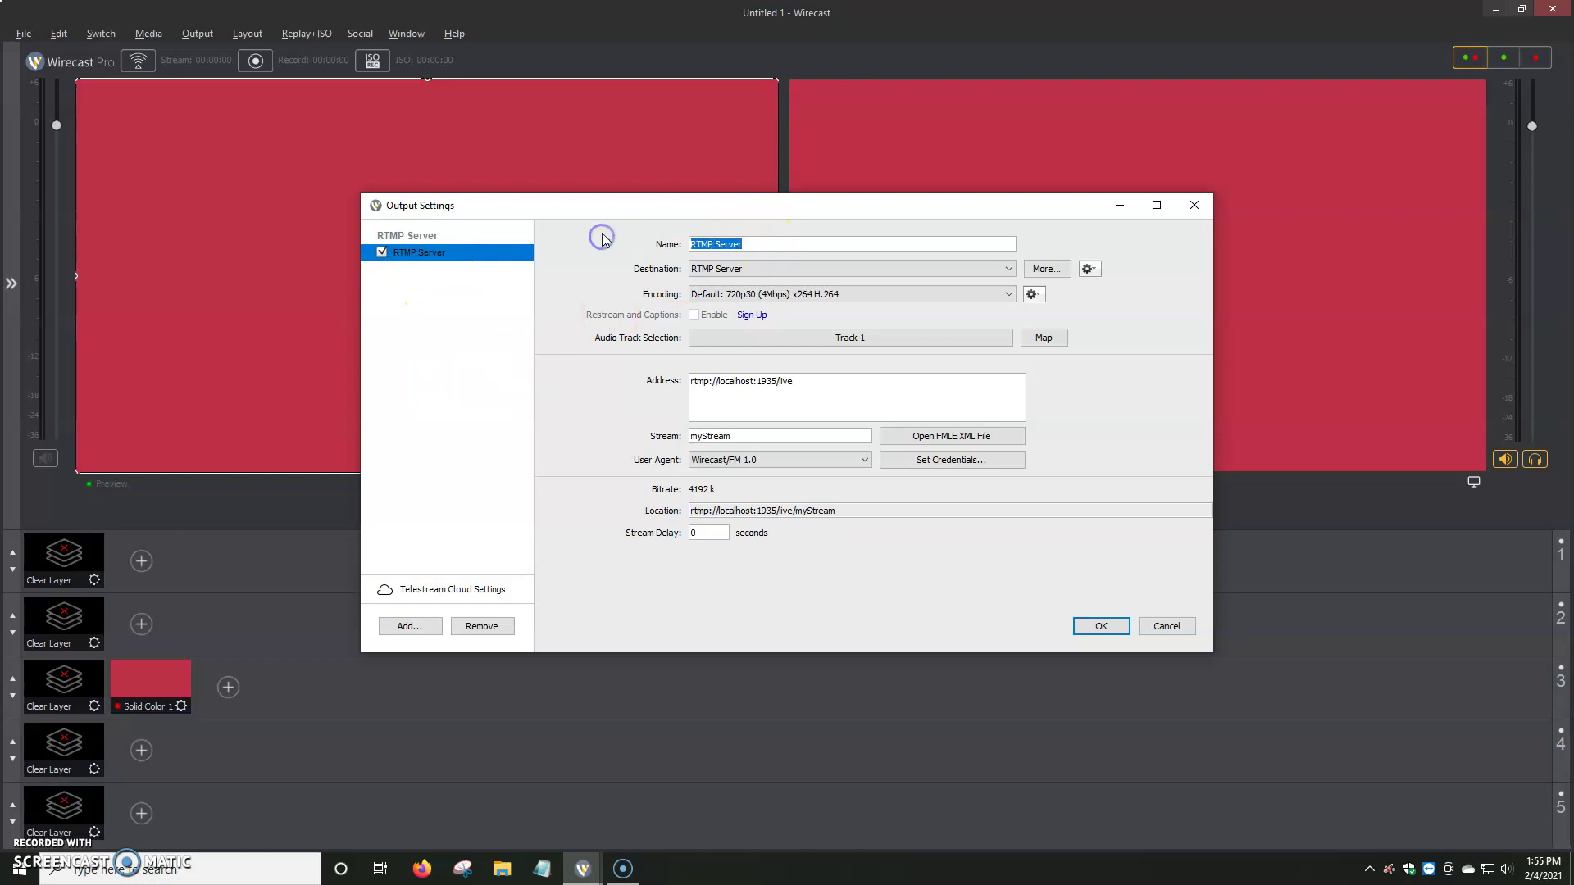
pyautogui.write('Sunday Servic')
pyautogui.press('BackSpace')
pyautogui.write('ices')
pyautogui.click(448, 301)
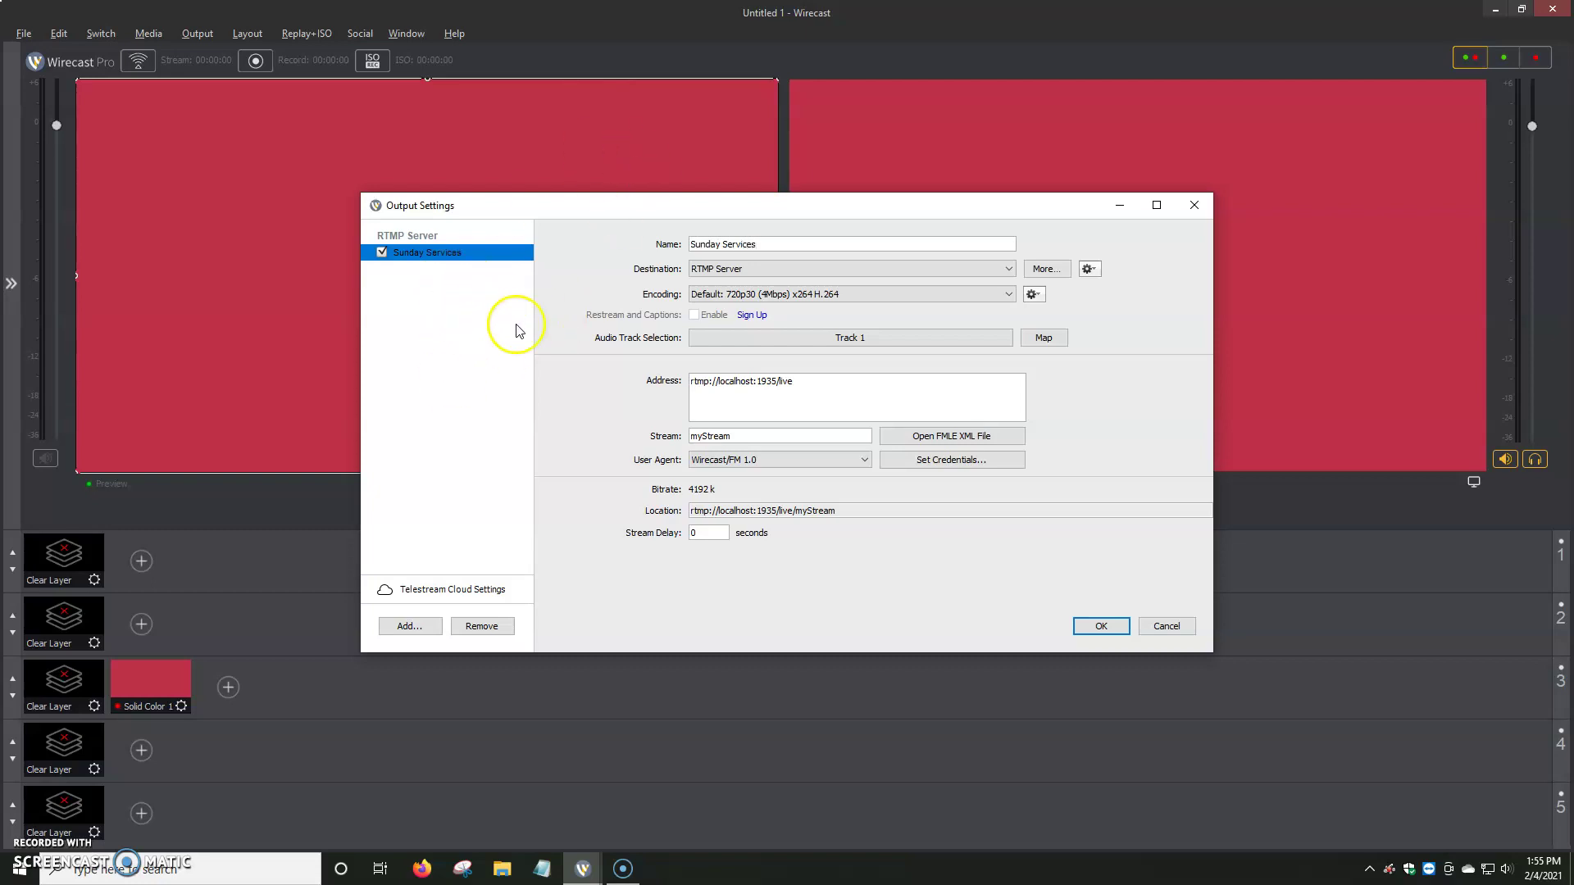
pyautogui.click(727, 273)
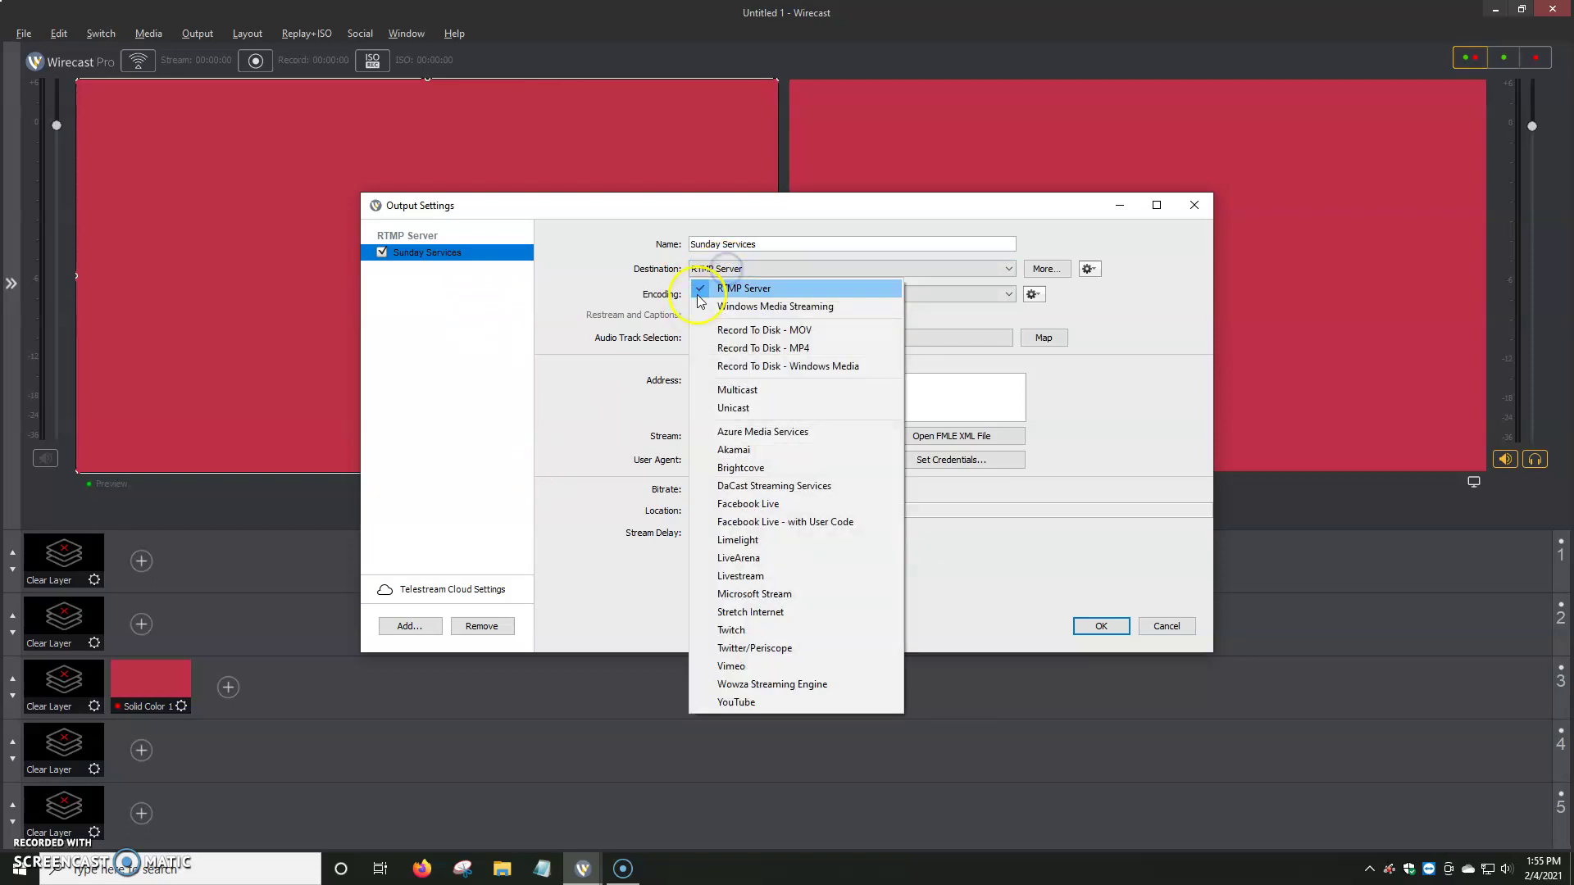
pyautogui.click(715, 286)
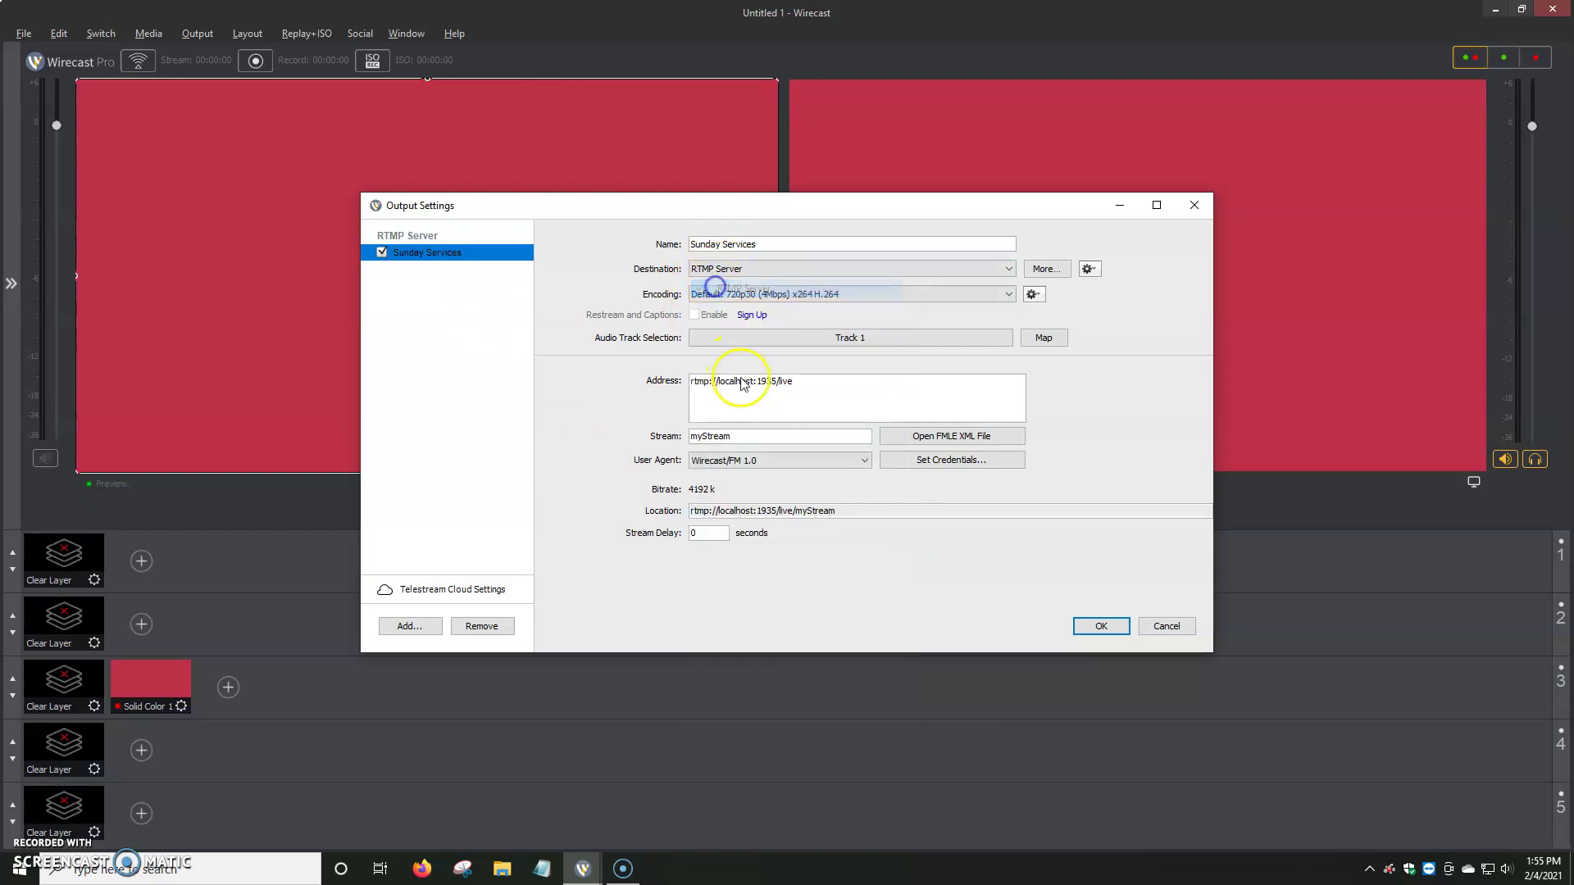
# Open the 720p30 (4Mbps) x264 preset details and review its video settings, keeping 30 fps
pyautogui.click(740, 295)
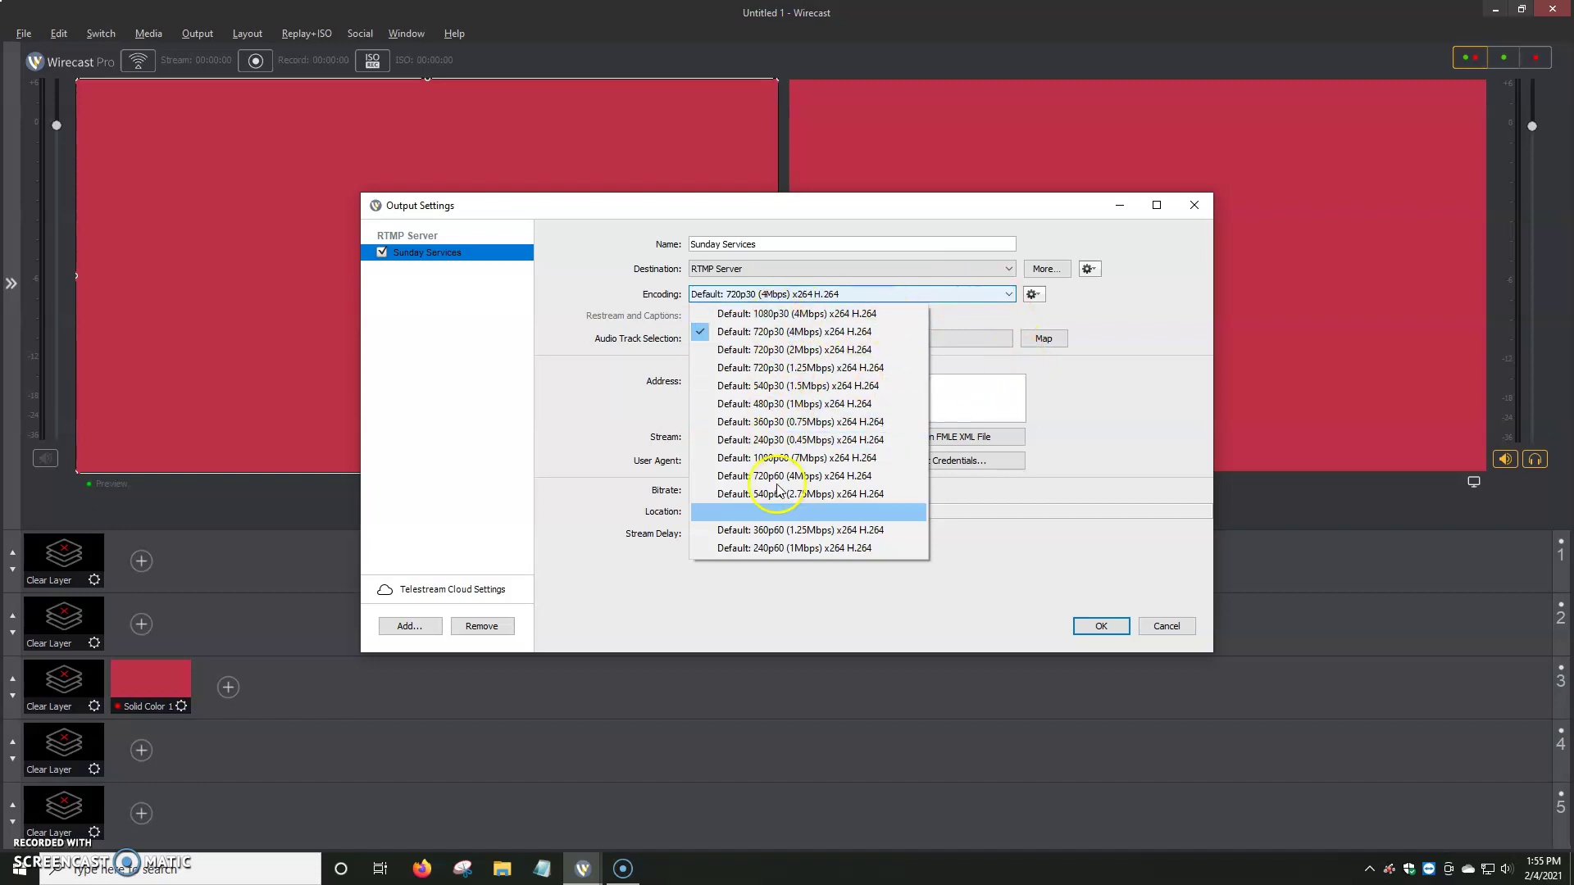
pyautogui.click(1031, 295)
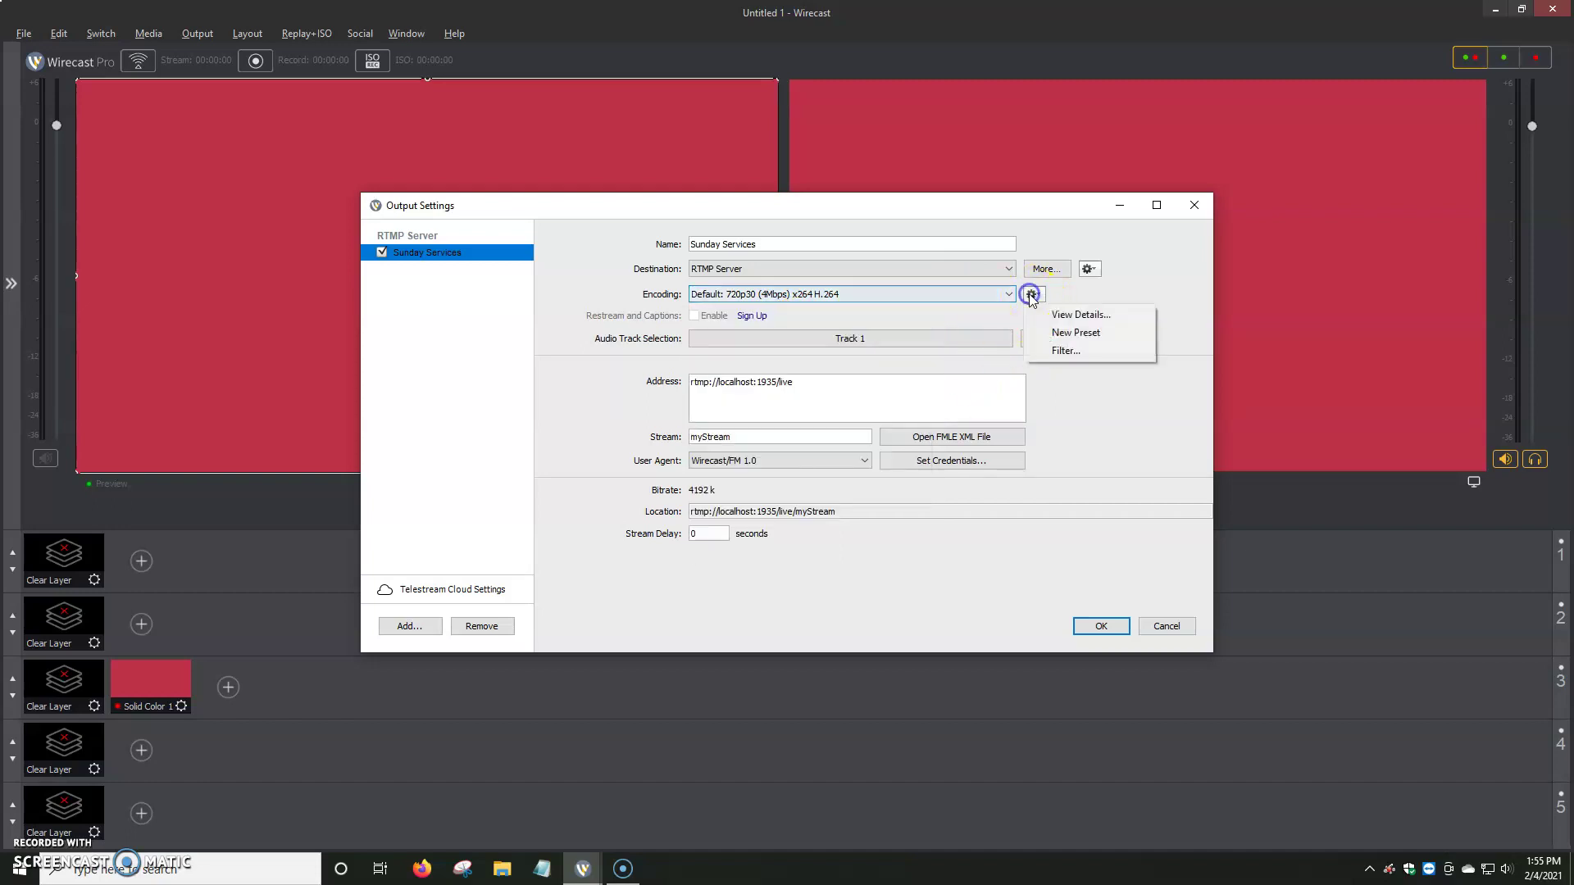
pyautogui.click(1069, 315)
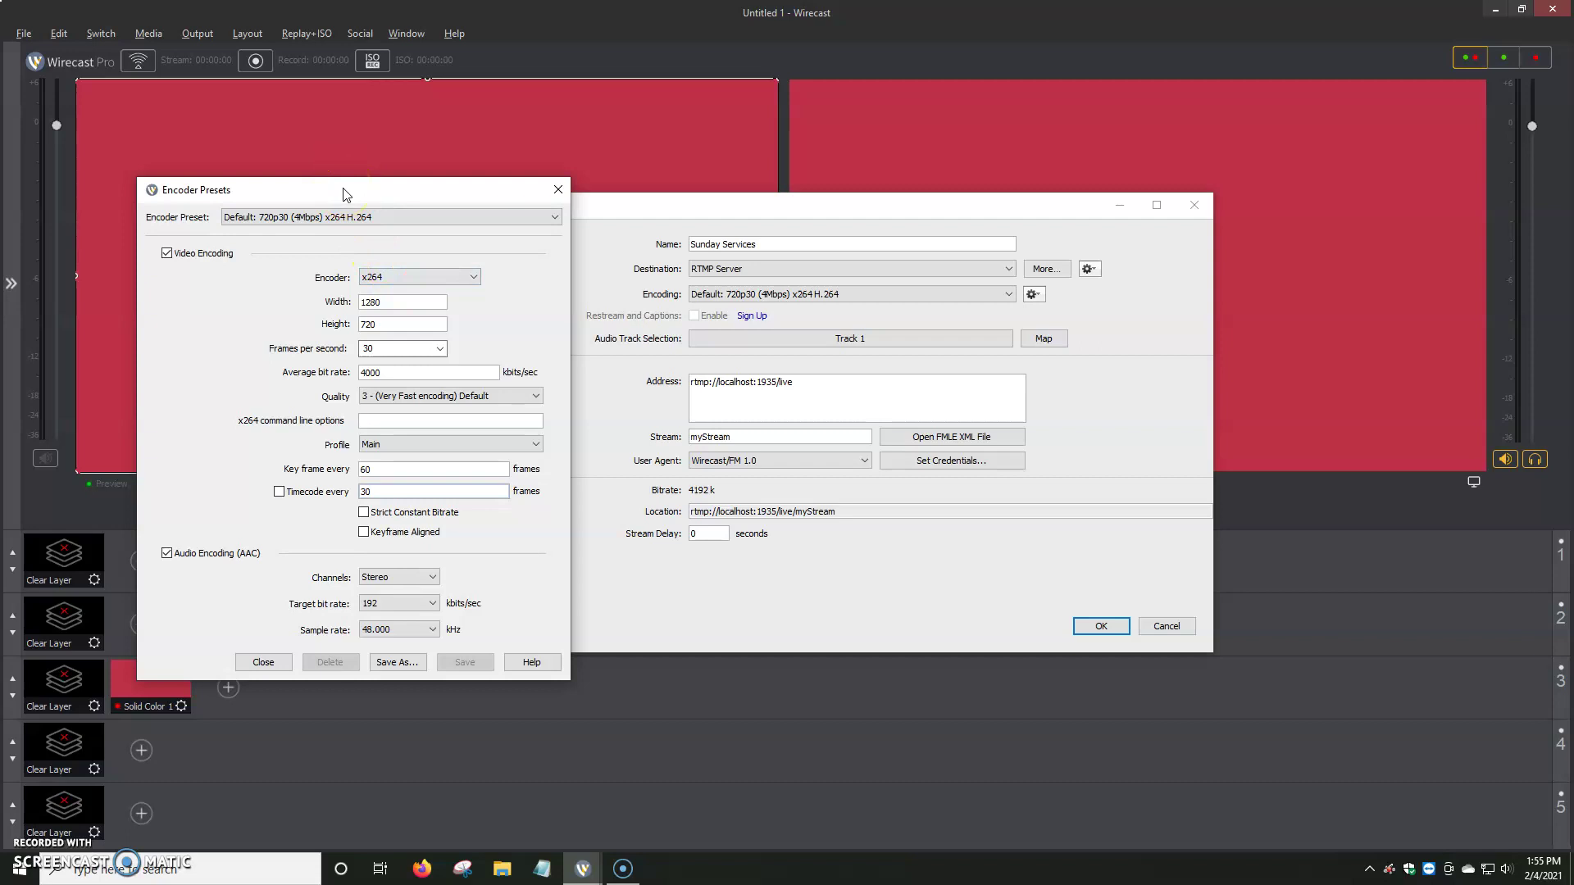
pyautogui.moveTo(390, 373); pyautogui.dragTo(325, 376)
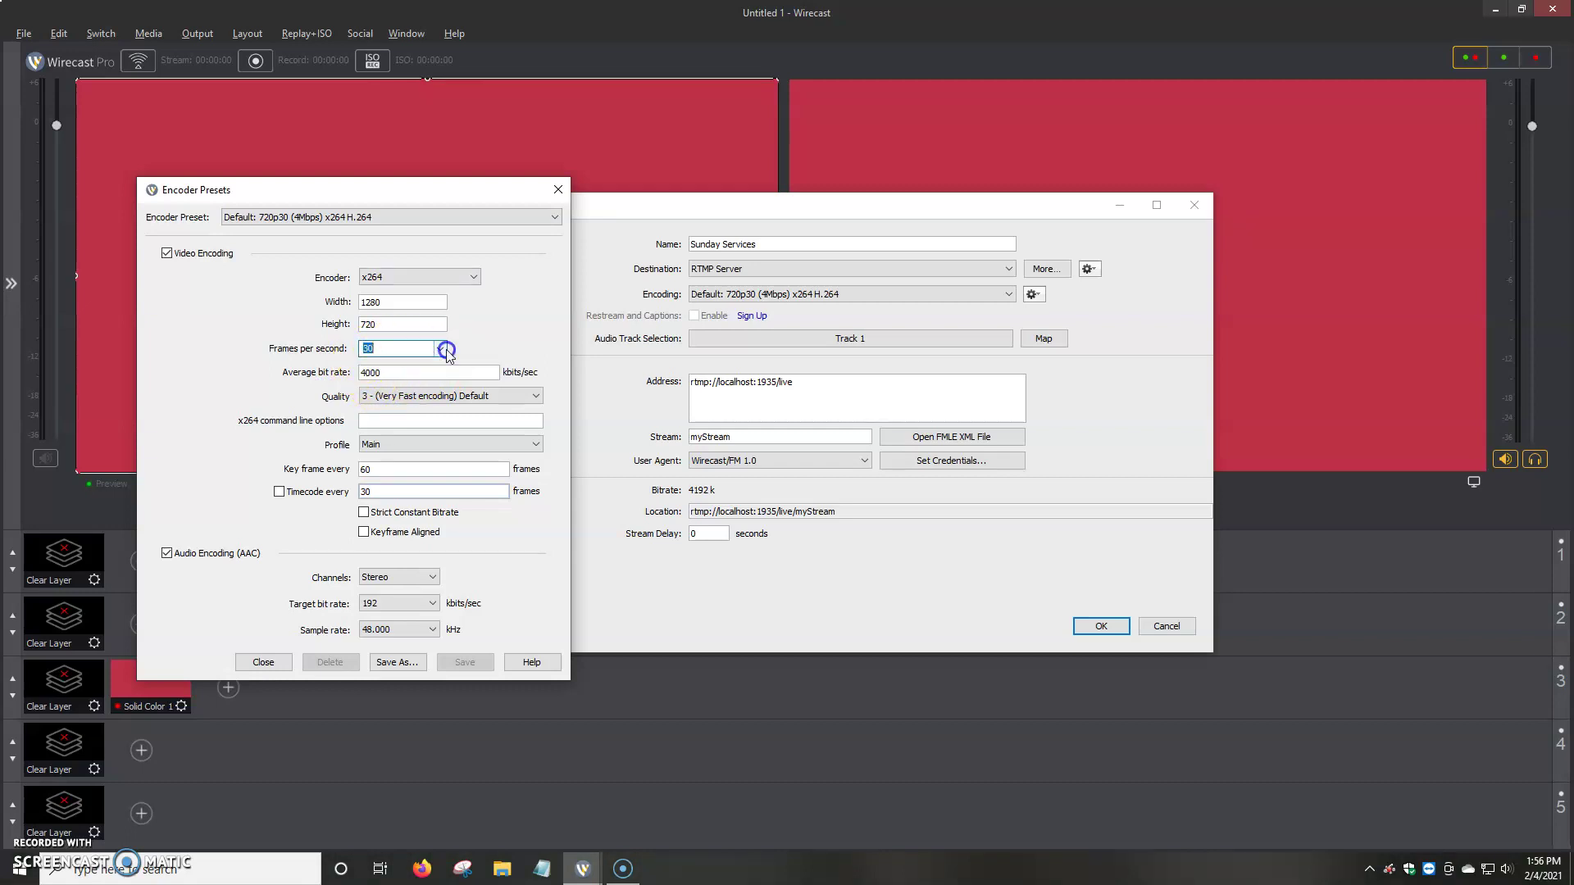
pyautogui.click(441, 348)
pyautogui.click(508, 336)
pyautogui.click(407, 276)
pyautogui.click(545, 479)
# Keep the preset's audio at Stereo, 192 kbits/sec and a 48.000 sample rate
pyautogui.click(400, 577)
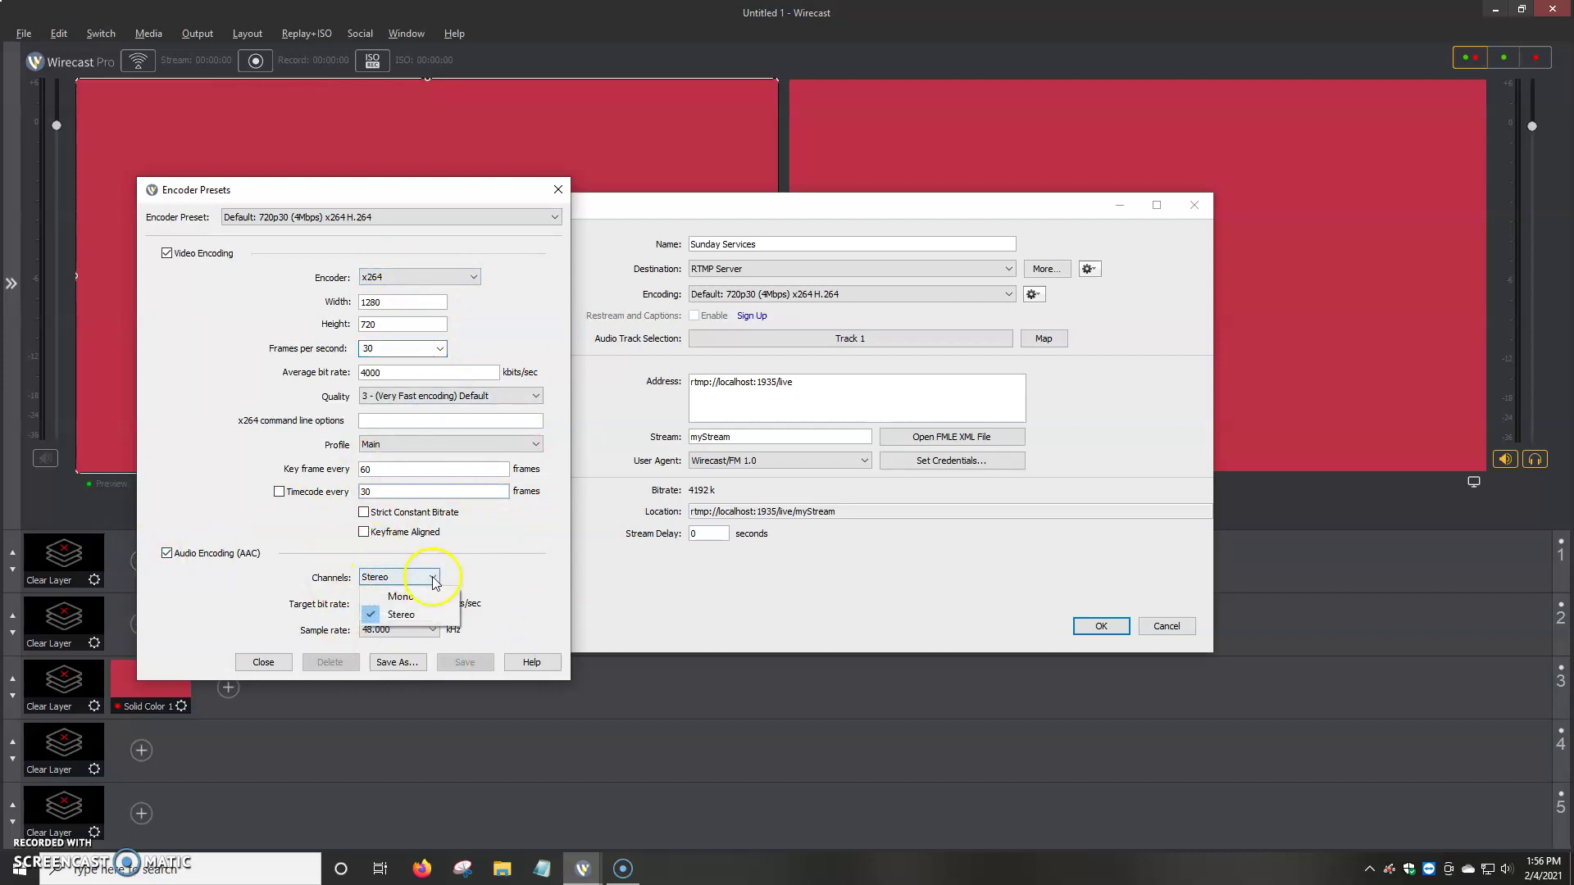
pyautogui.click(480, 564)
pyautogui.click(407, 603)
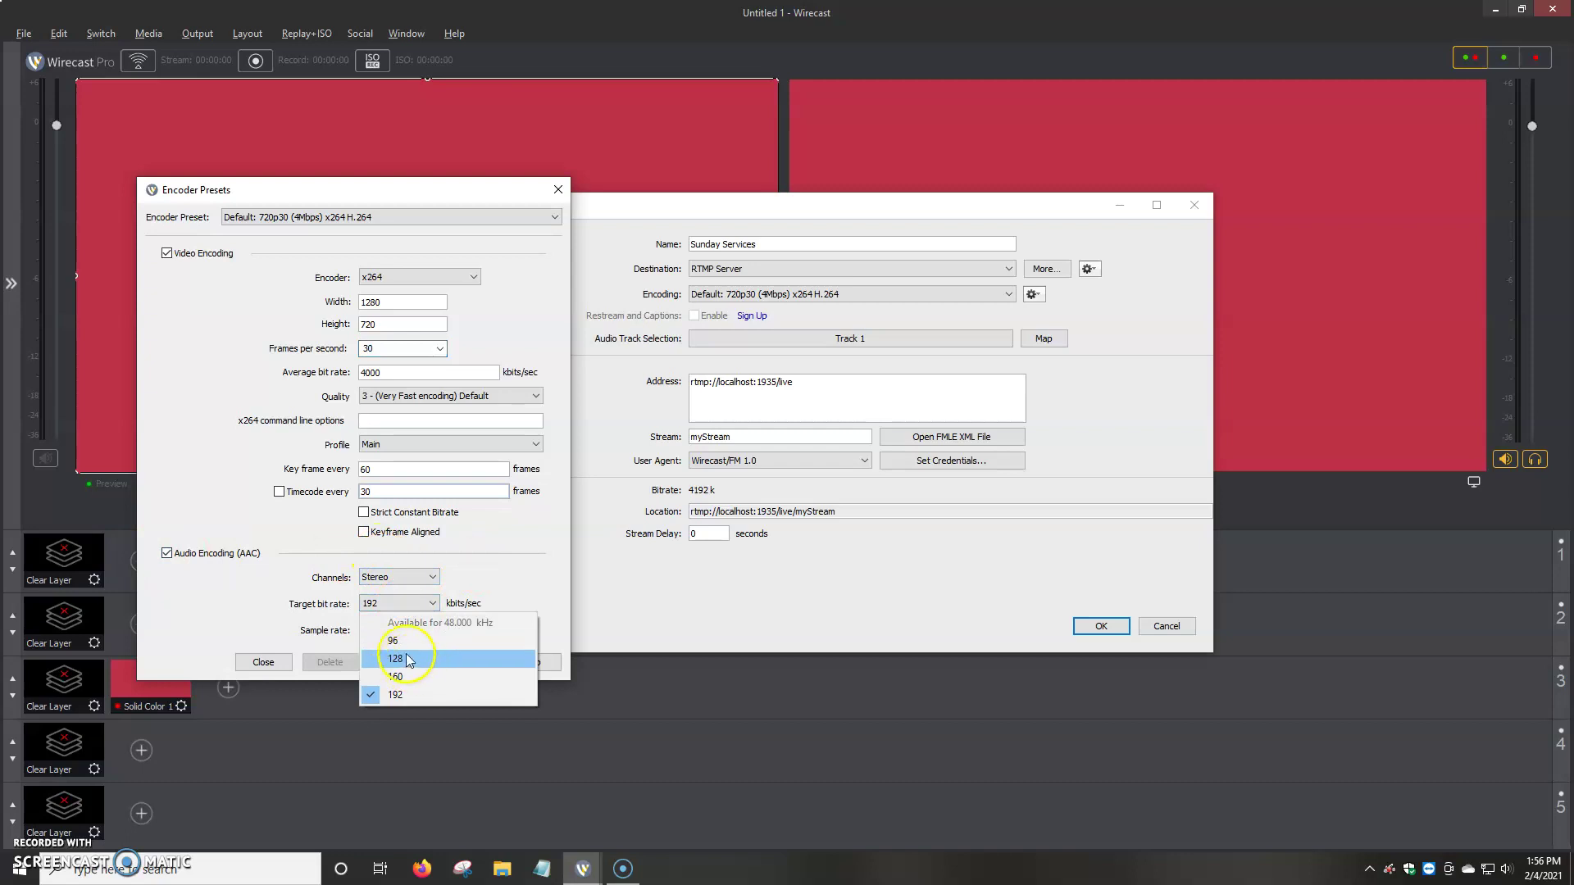
pyautogui.click(508, 567)
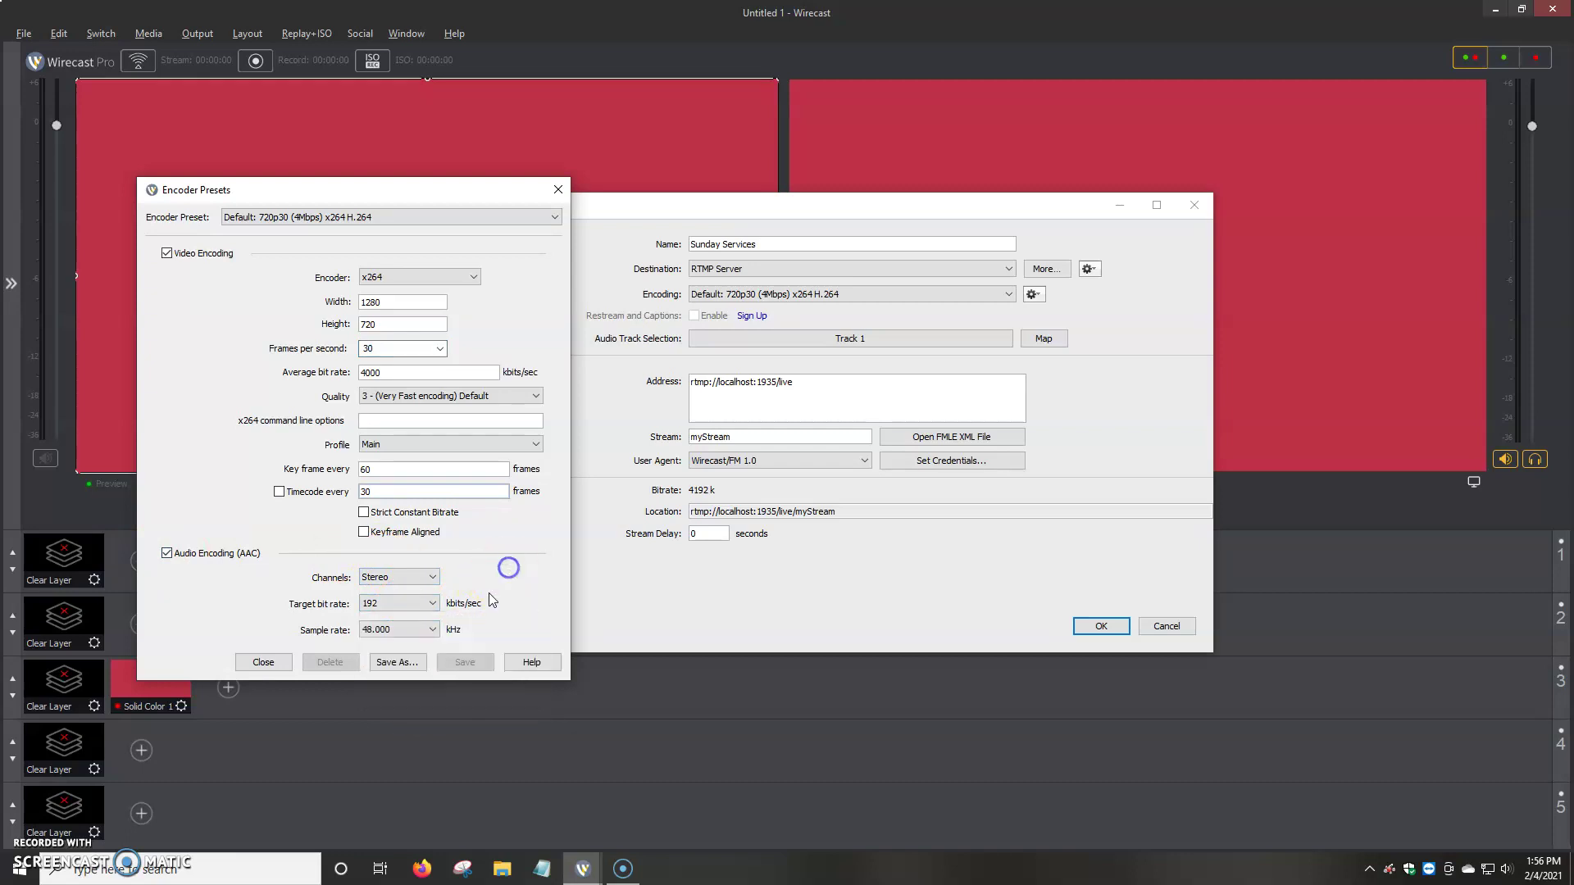
pyautogui.click(414, 629)
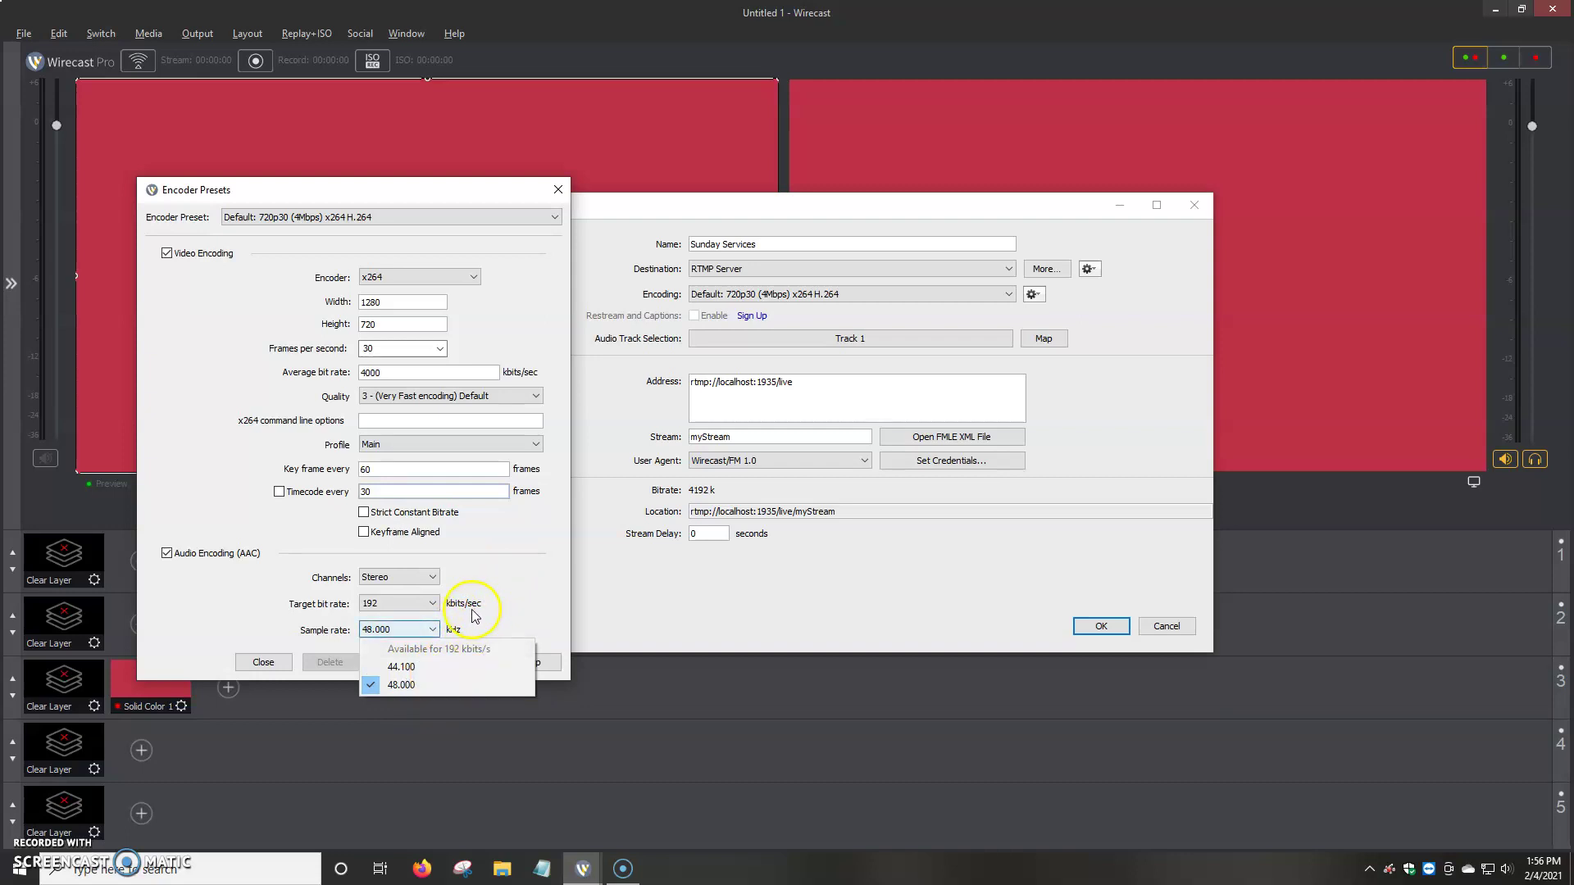
pyautogui.click(500, 597)
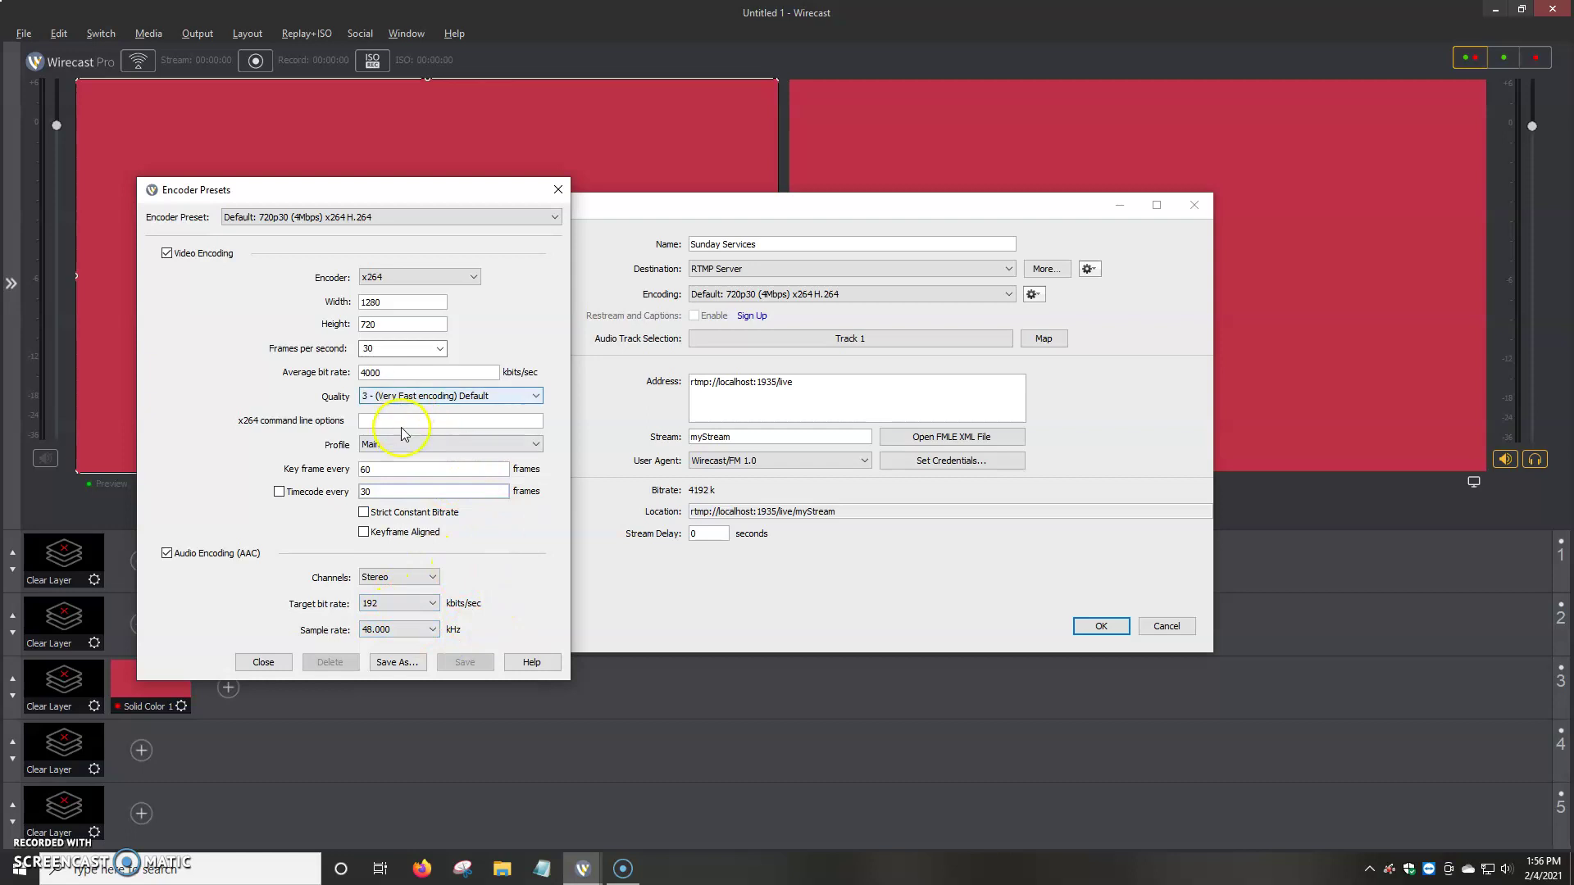
# Save the encoder settings as a new preset named 'Preset For Sunday Services'
pyautogui.click(404, 664)
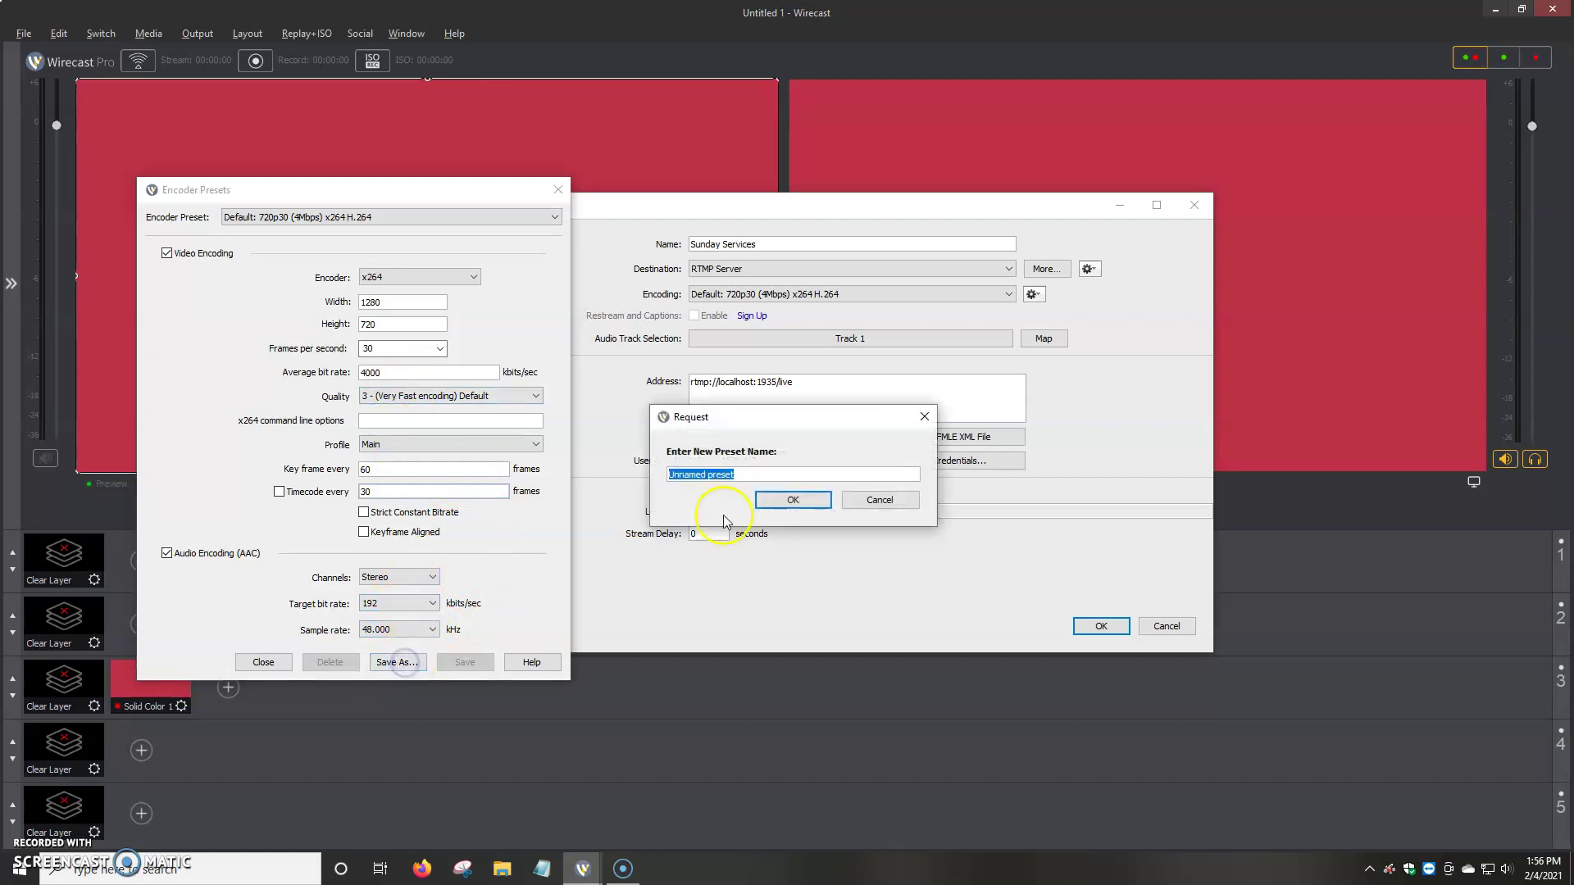
pyautogui.write('P')
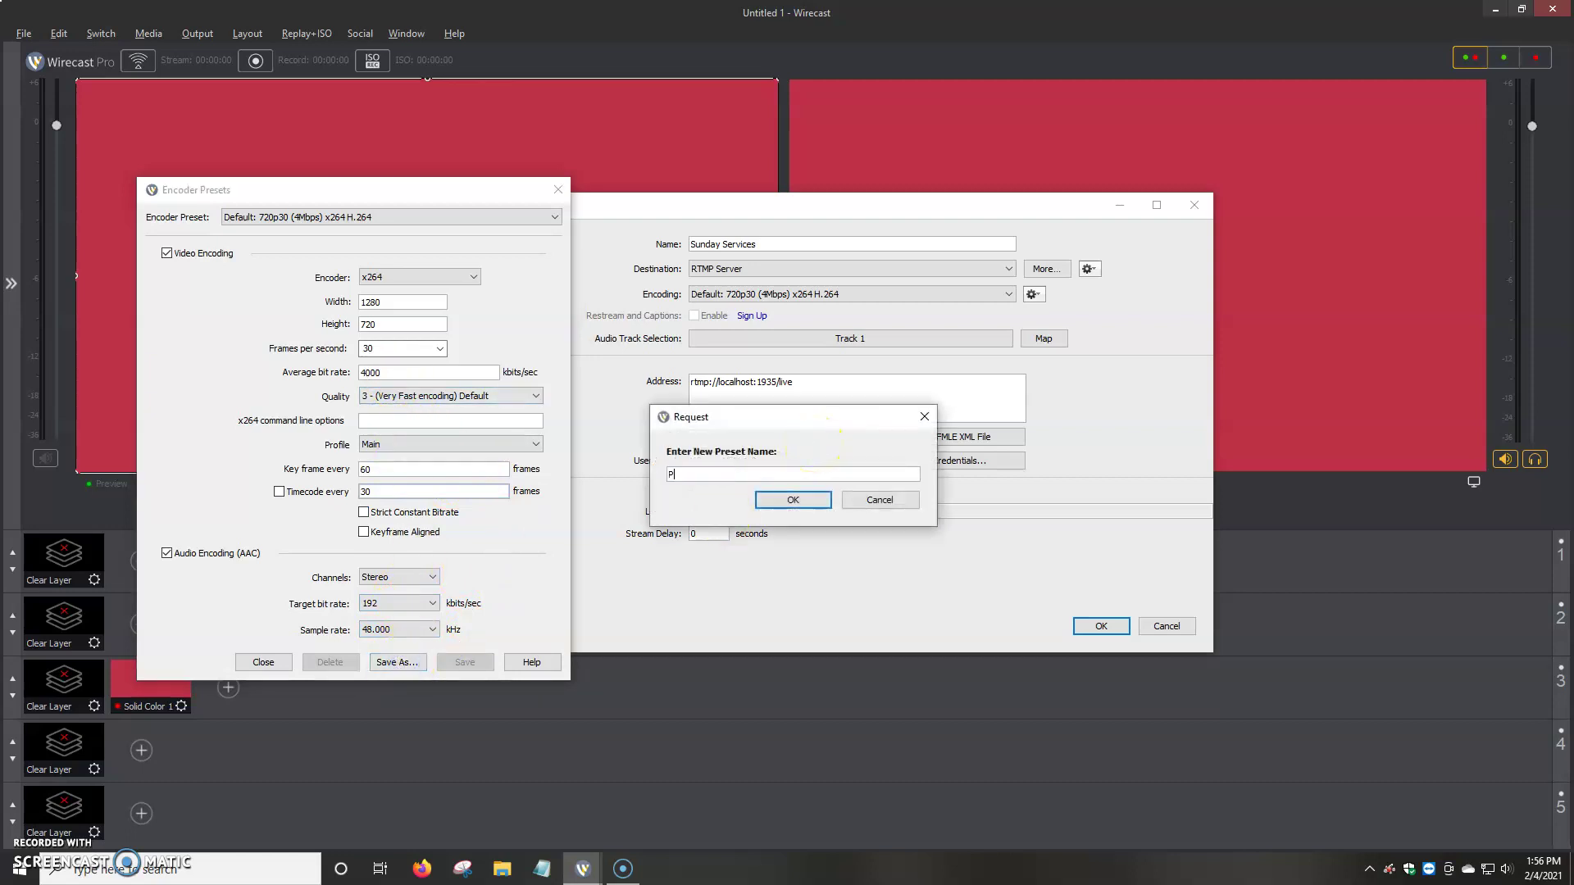
pyautogui.write('reset For Sunday Services')
pyautogui.click(789, 499)
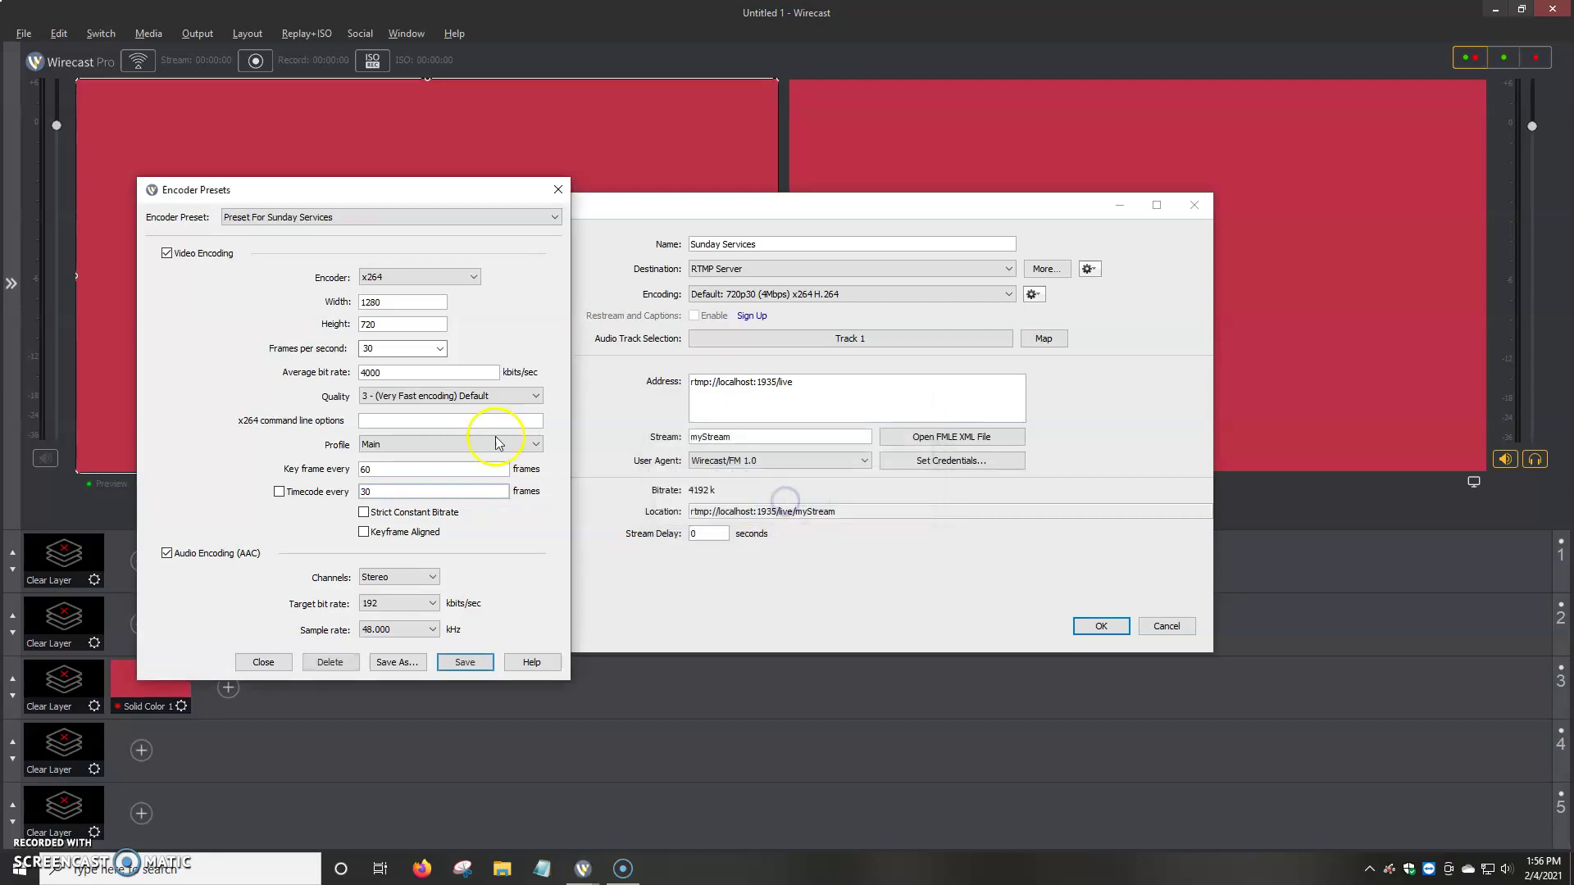
pyautogui.click(465, 662)
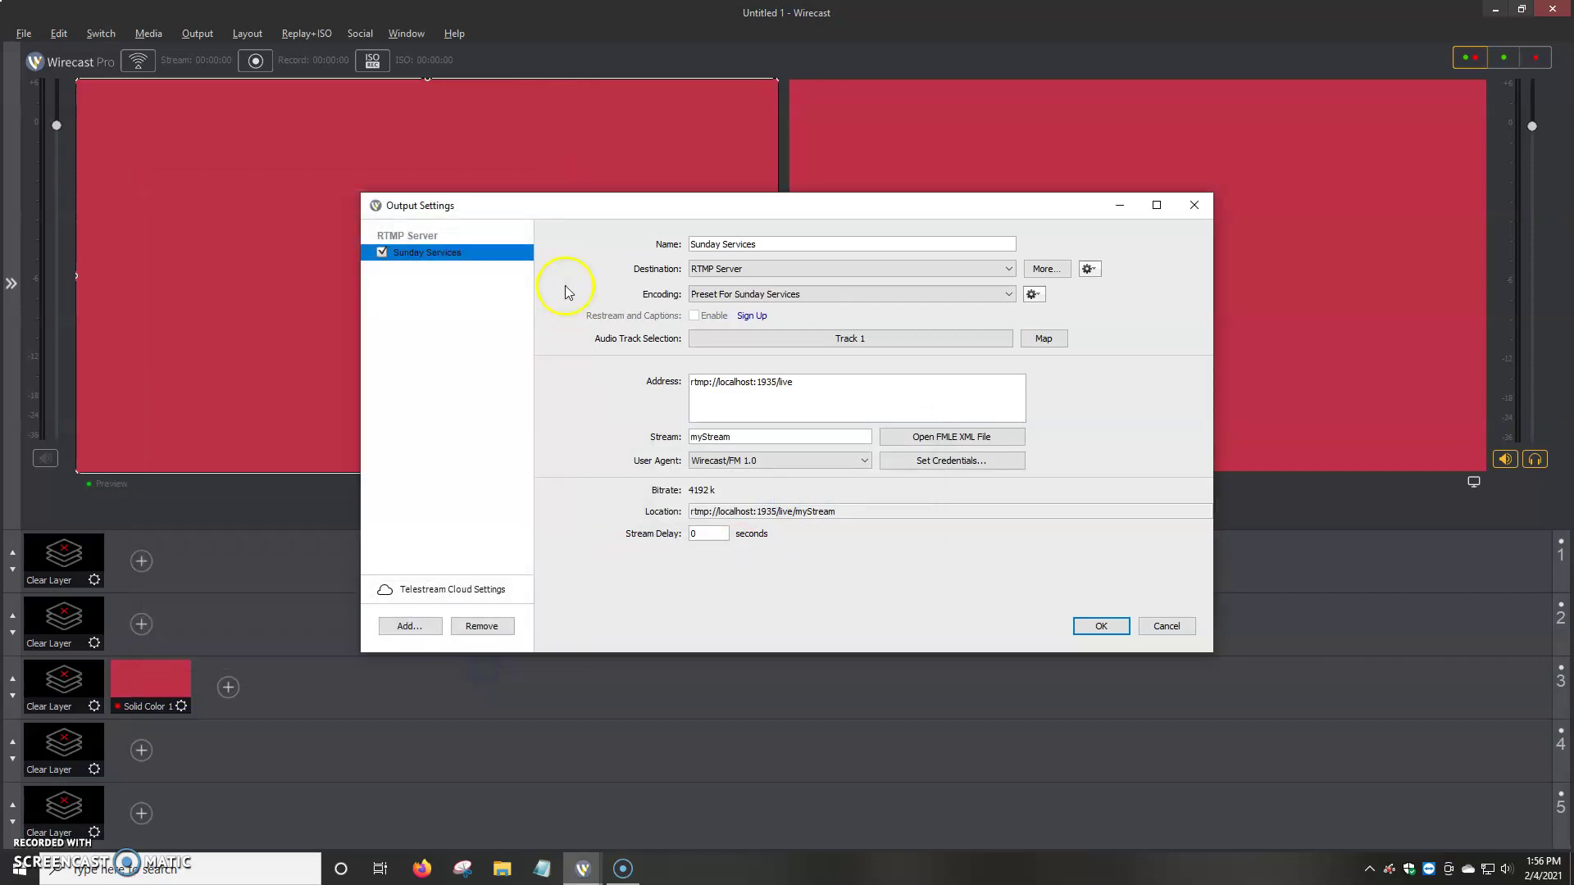
# Set the Sunday Services output's encoding to Preset For Sunday Services
pyautogui.click(803, 293)
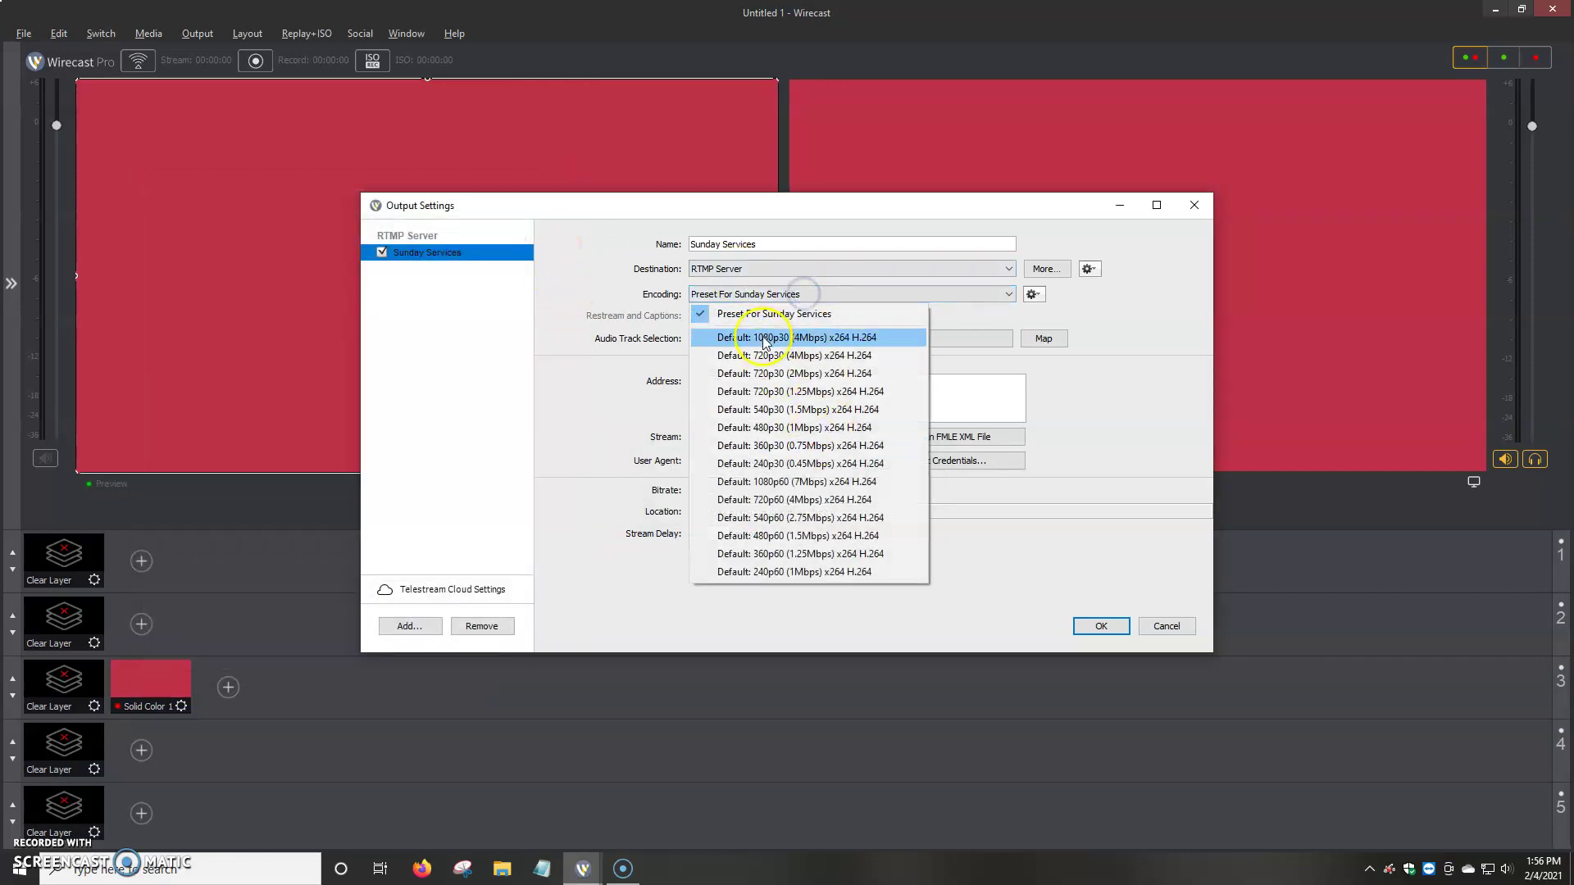
pyautogui.click(763, 339)
pyautogui.click(807, 294)
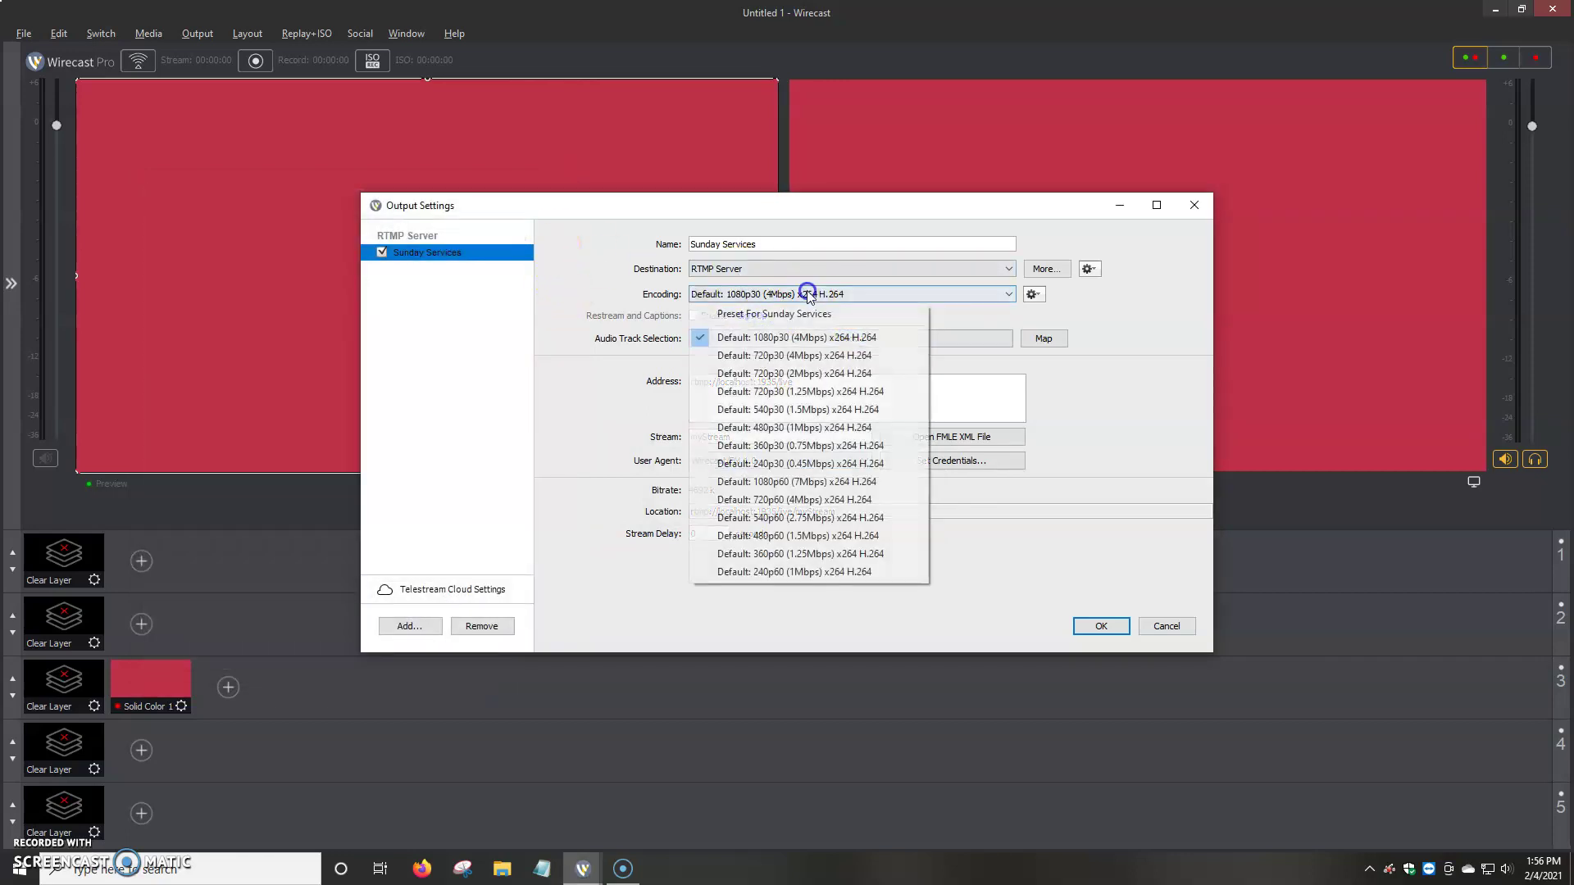
pyautogui.click(758, 316)
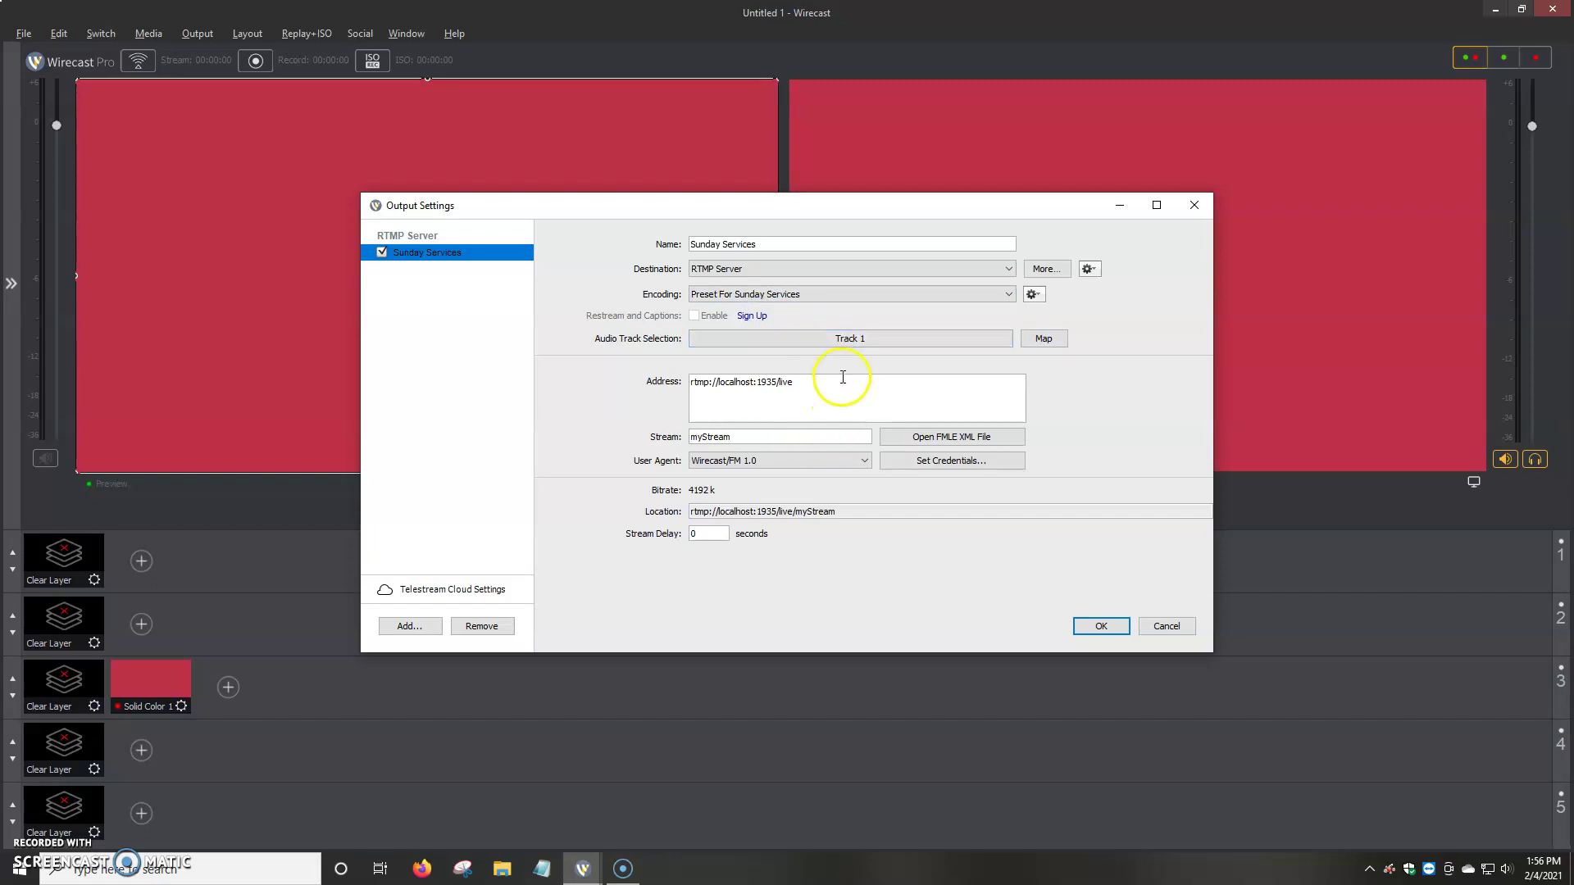
# Keep address rtmp://localhost:1935/live and stream myStream, leave credentials empty, and apply the settings
pyautogui.moveTo(843, 394); pyautogui.dragTo(627, 403)
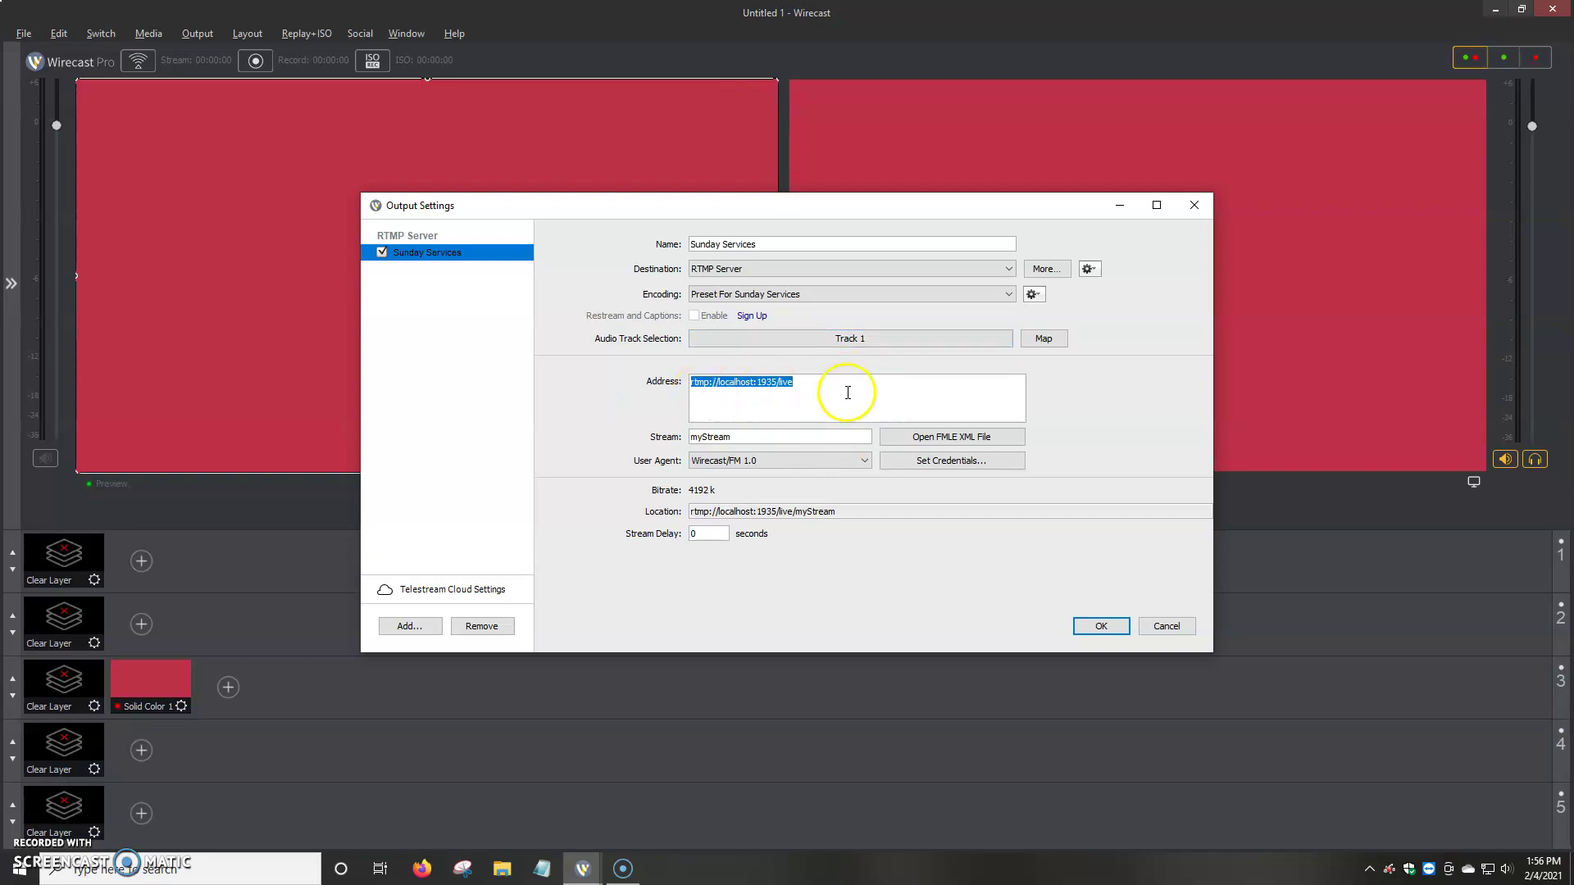
pyautogui.moveTo(783, 435); pyautogui.dragTo(652, 434)
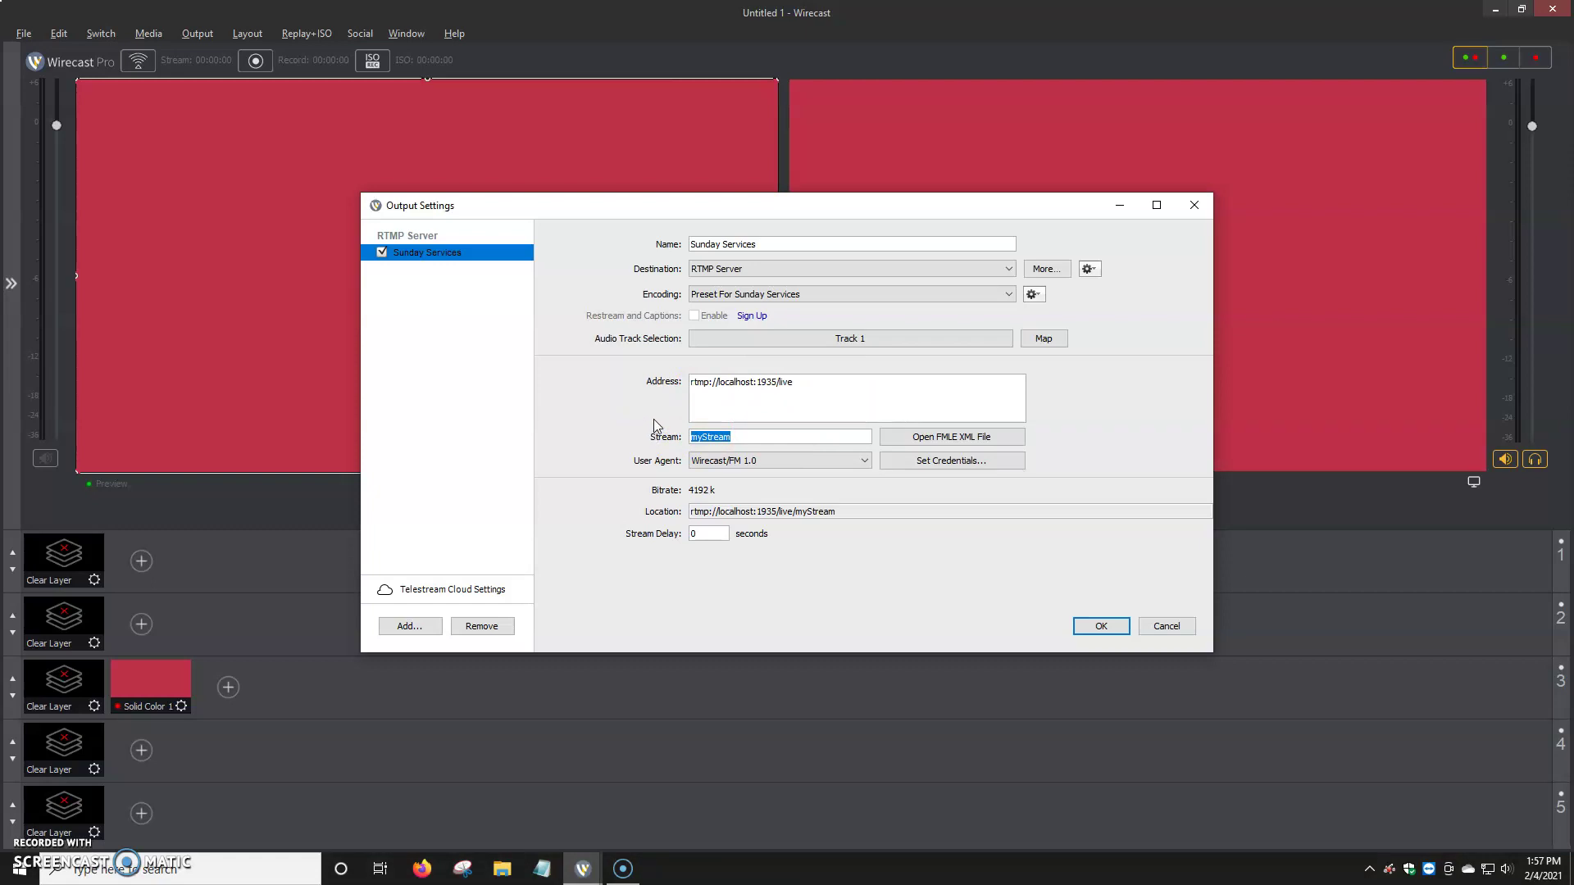
pyautogui.moveTo(755, 437); pyautogui.dragTo(681, 440)
pyautogui.click(944, 461)
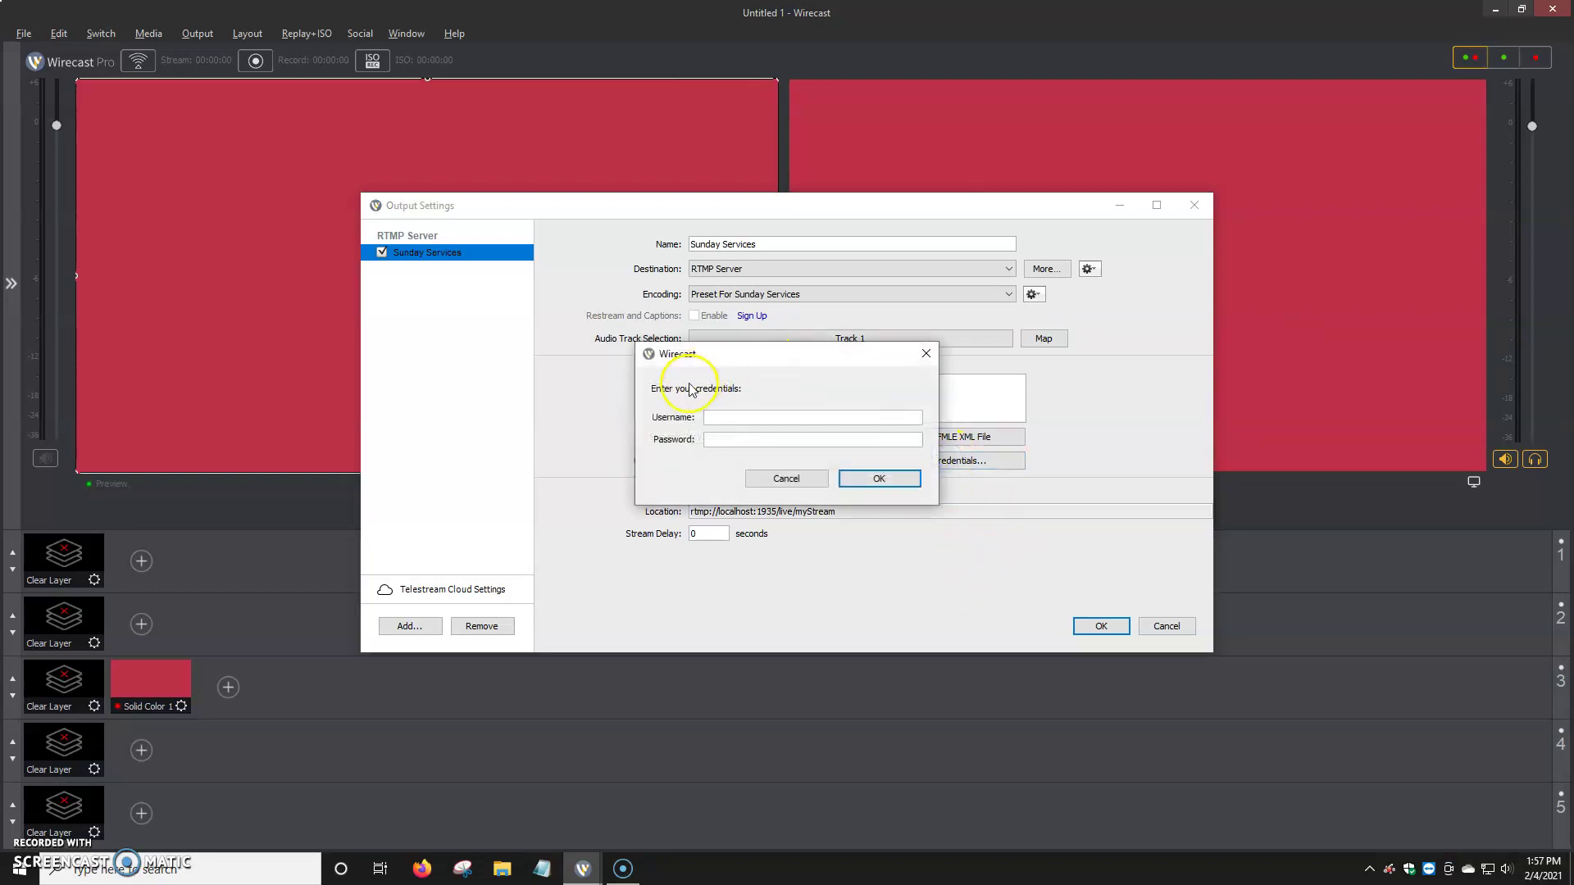
pyautogui.click(890, 482)
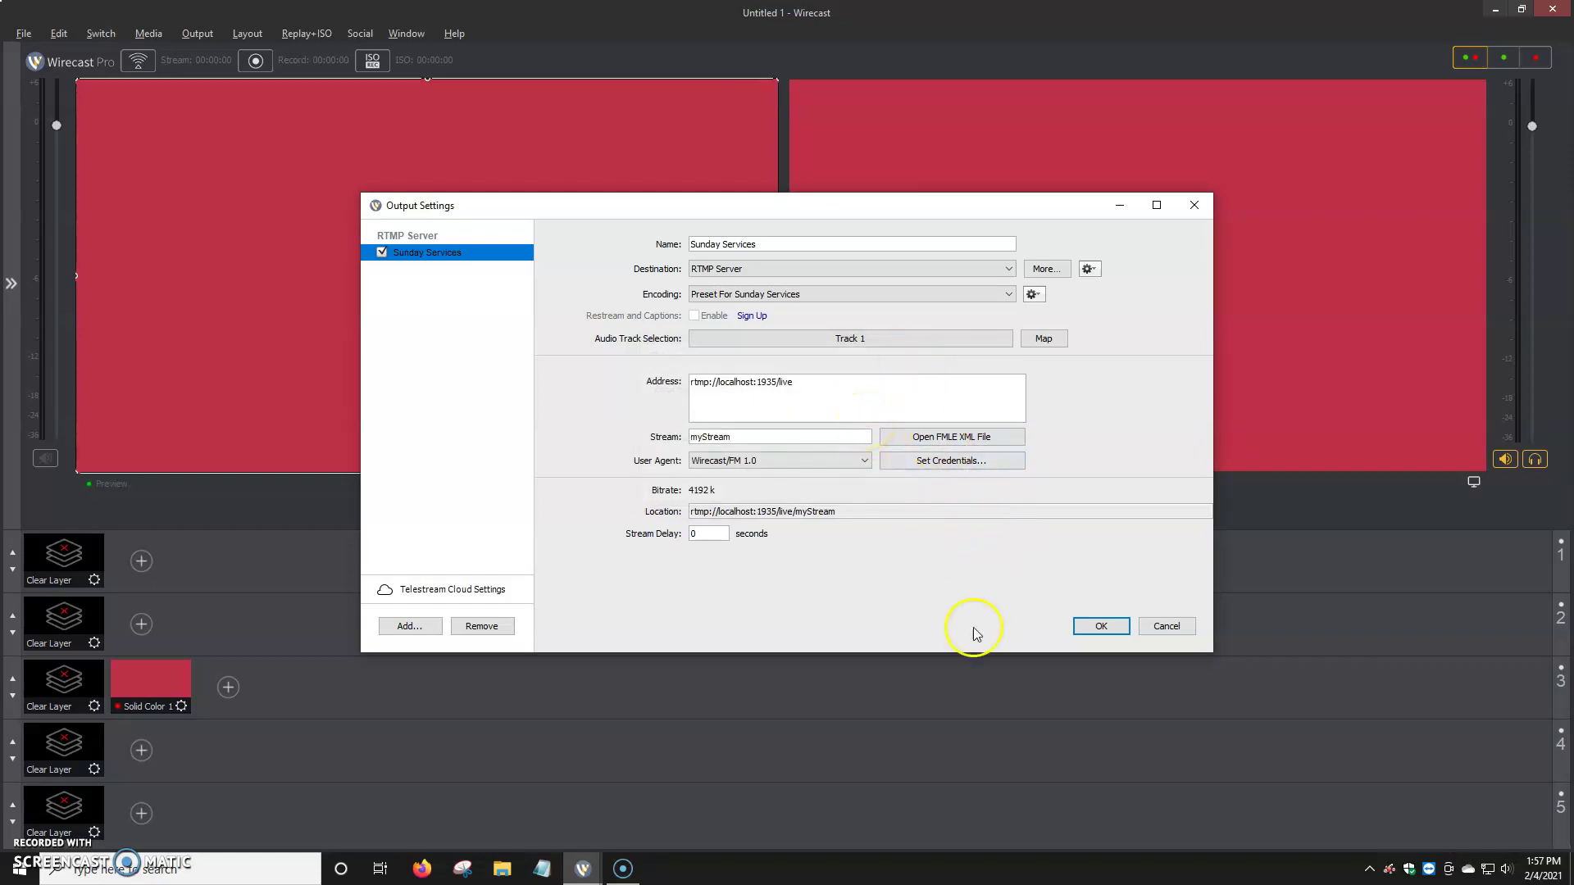
pyautogui.click(1103, 626)
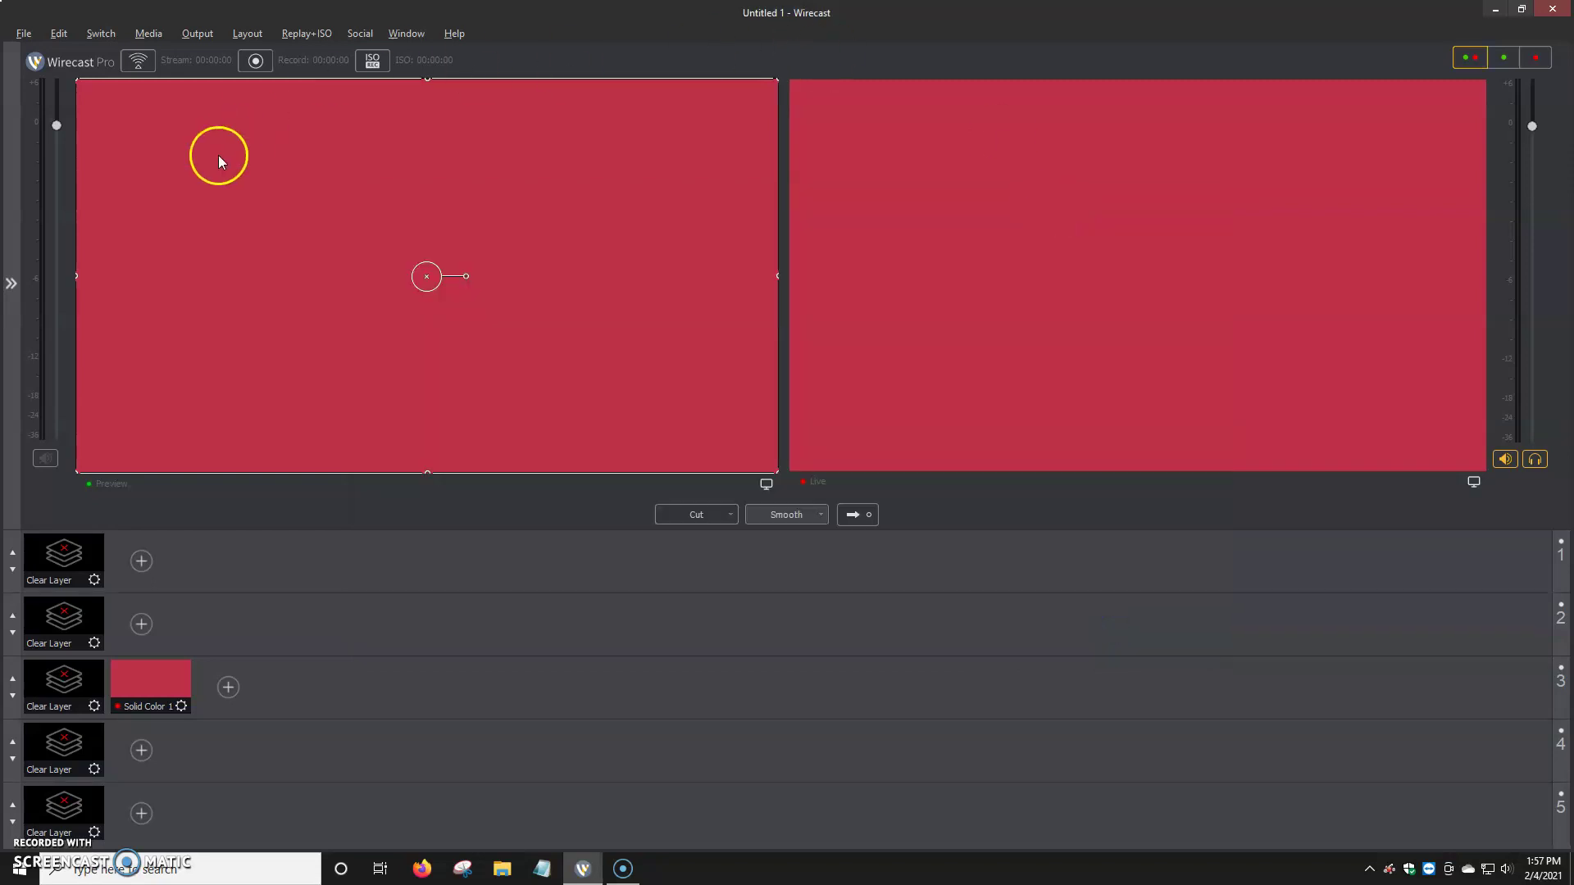
pyautogui.click(72, 97)
pyautogui.click(198, 105)
pyautogui.click(189, 101)
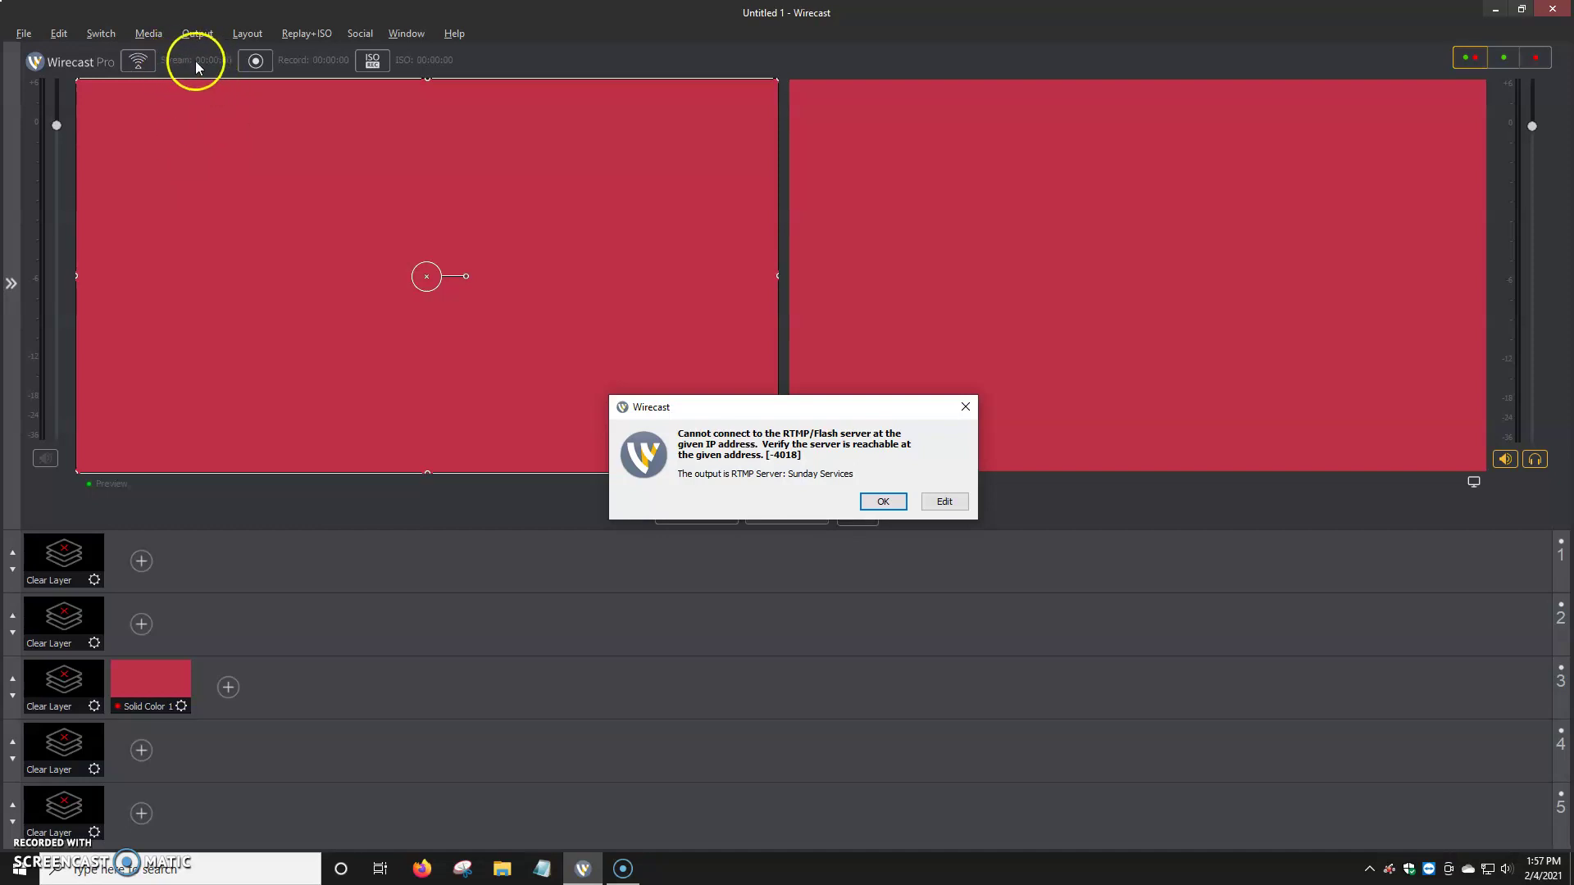
pyautogui.click(880, 498)
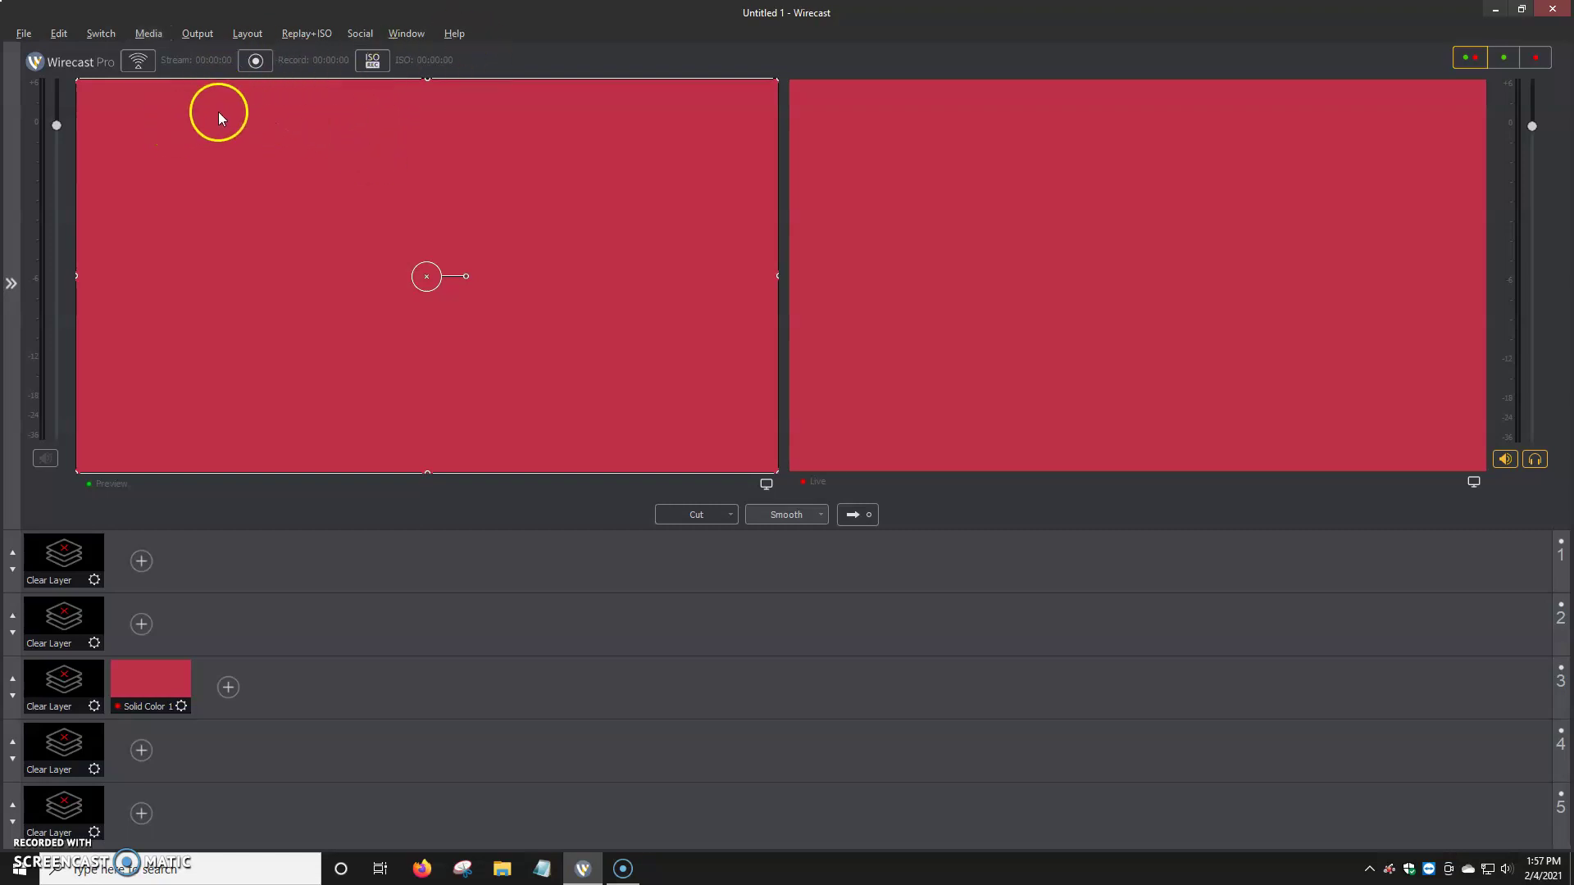
pyautogui.click(130, 75)
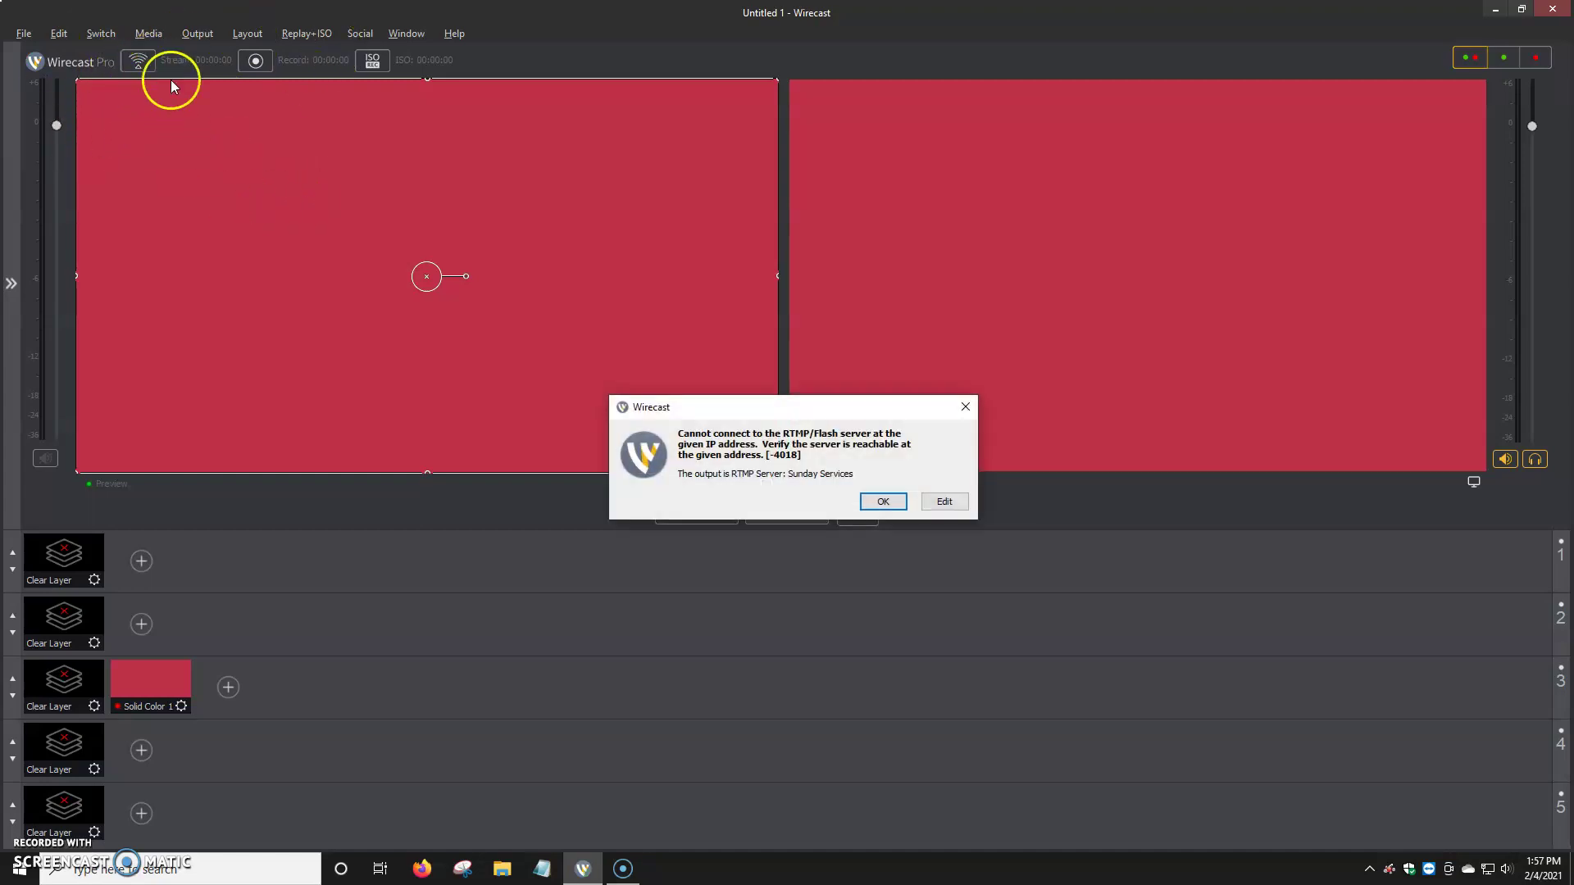
pyautogui.click(890, 507)
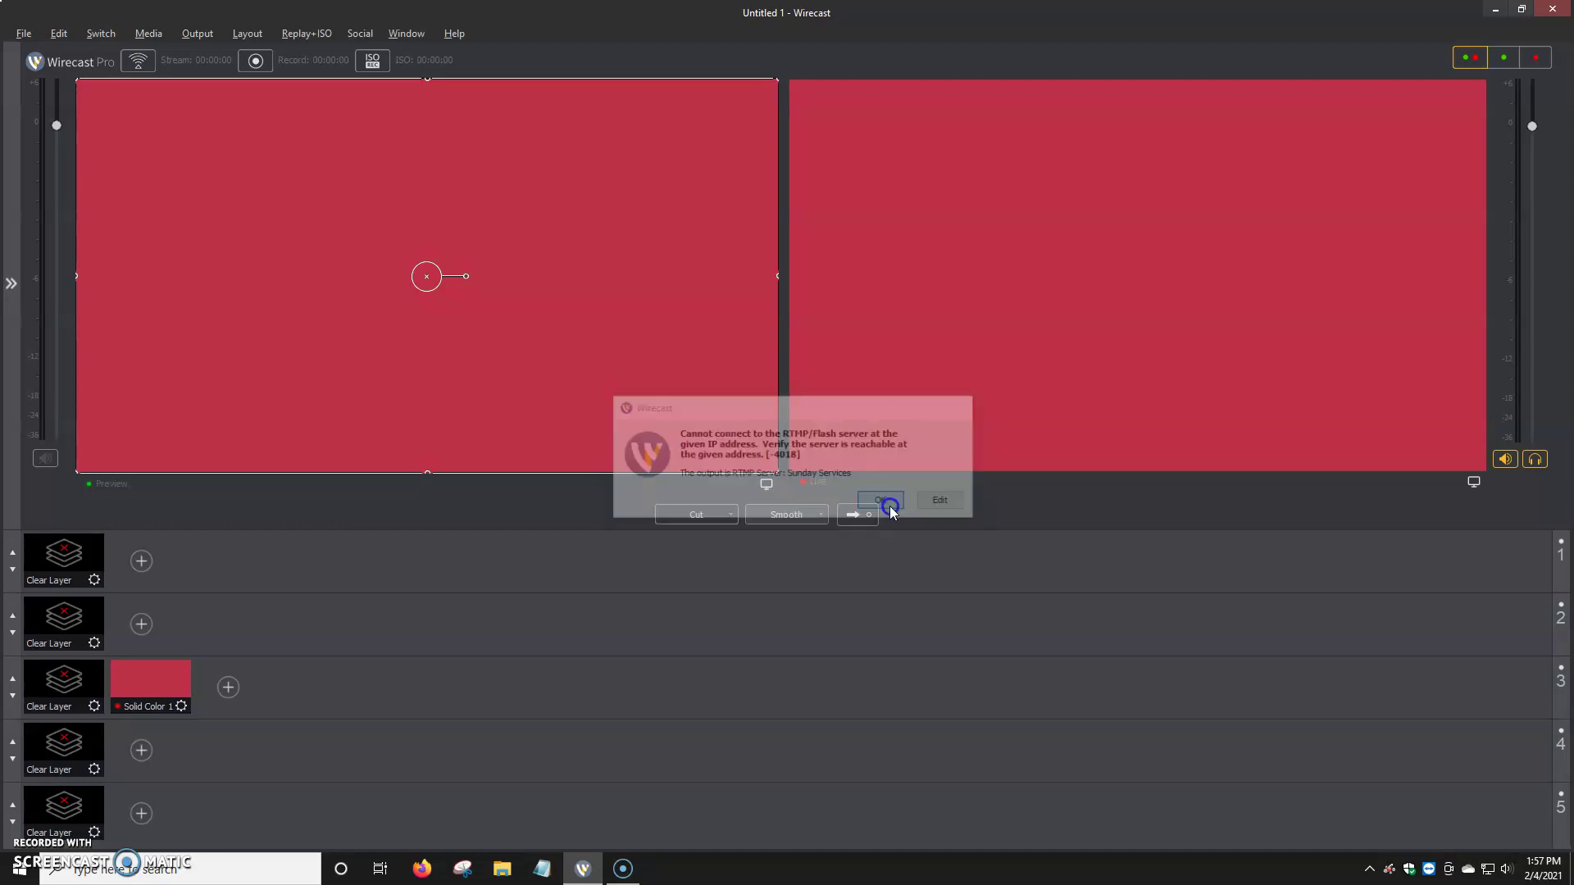
# Reopen Output Settings and check the RTMP address and myStream stream name
pyautogui.click(195, 33)
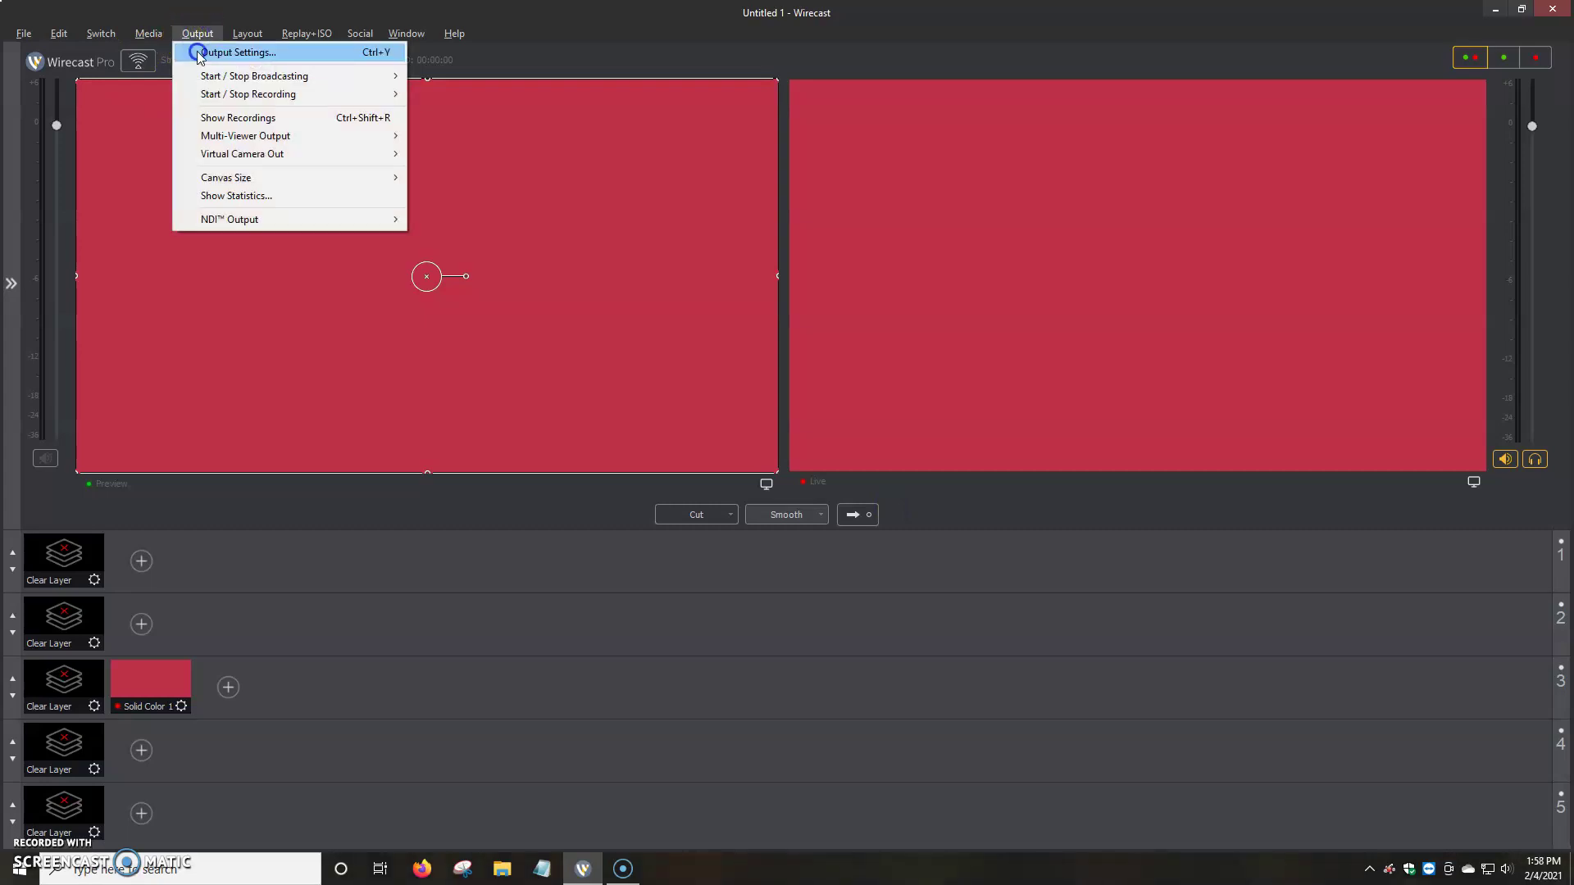
pyautogui.click(206, 49)
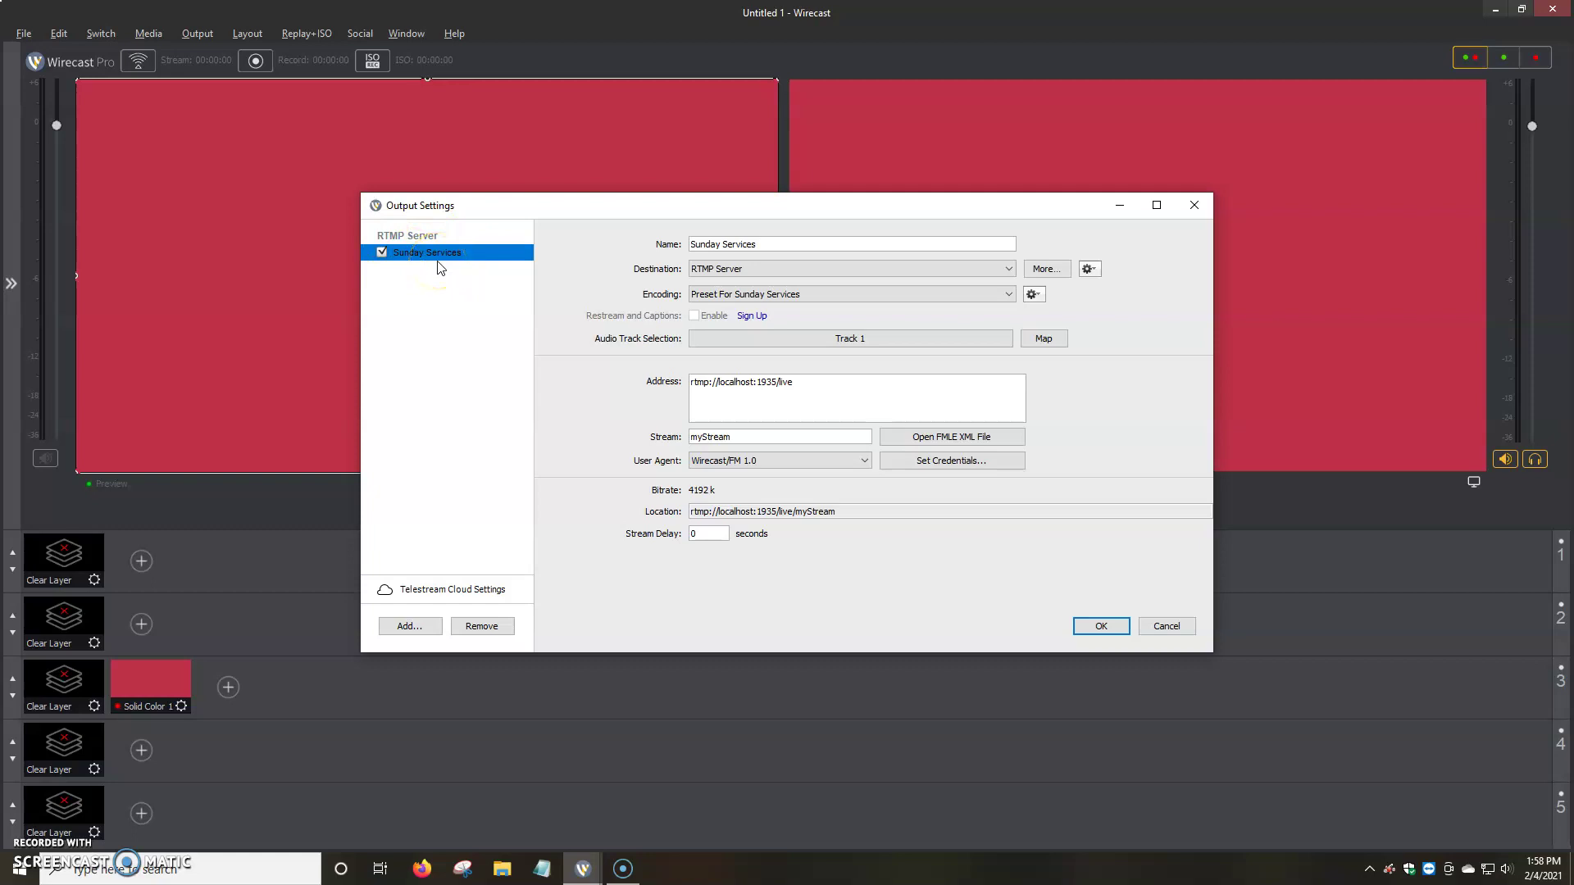
pyautogui.tripleClick(782, 398)
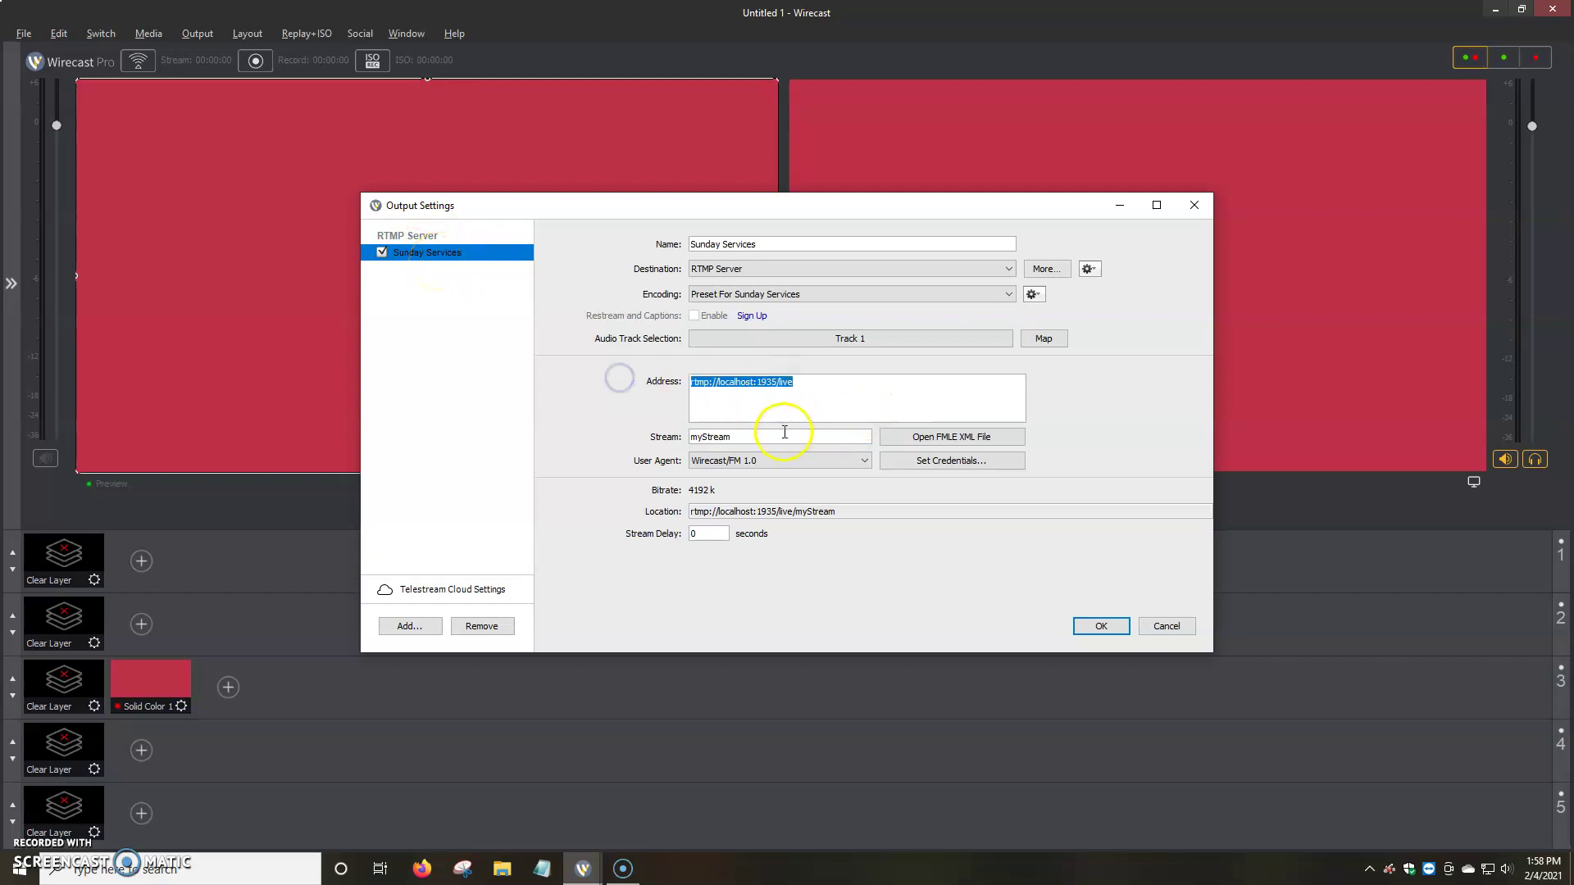
pyautogui.click(856, 436)
pyautogui.doubleClick(737, 436)
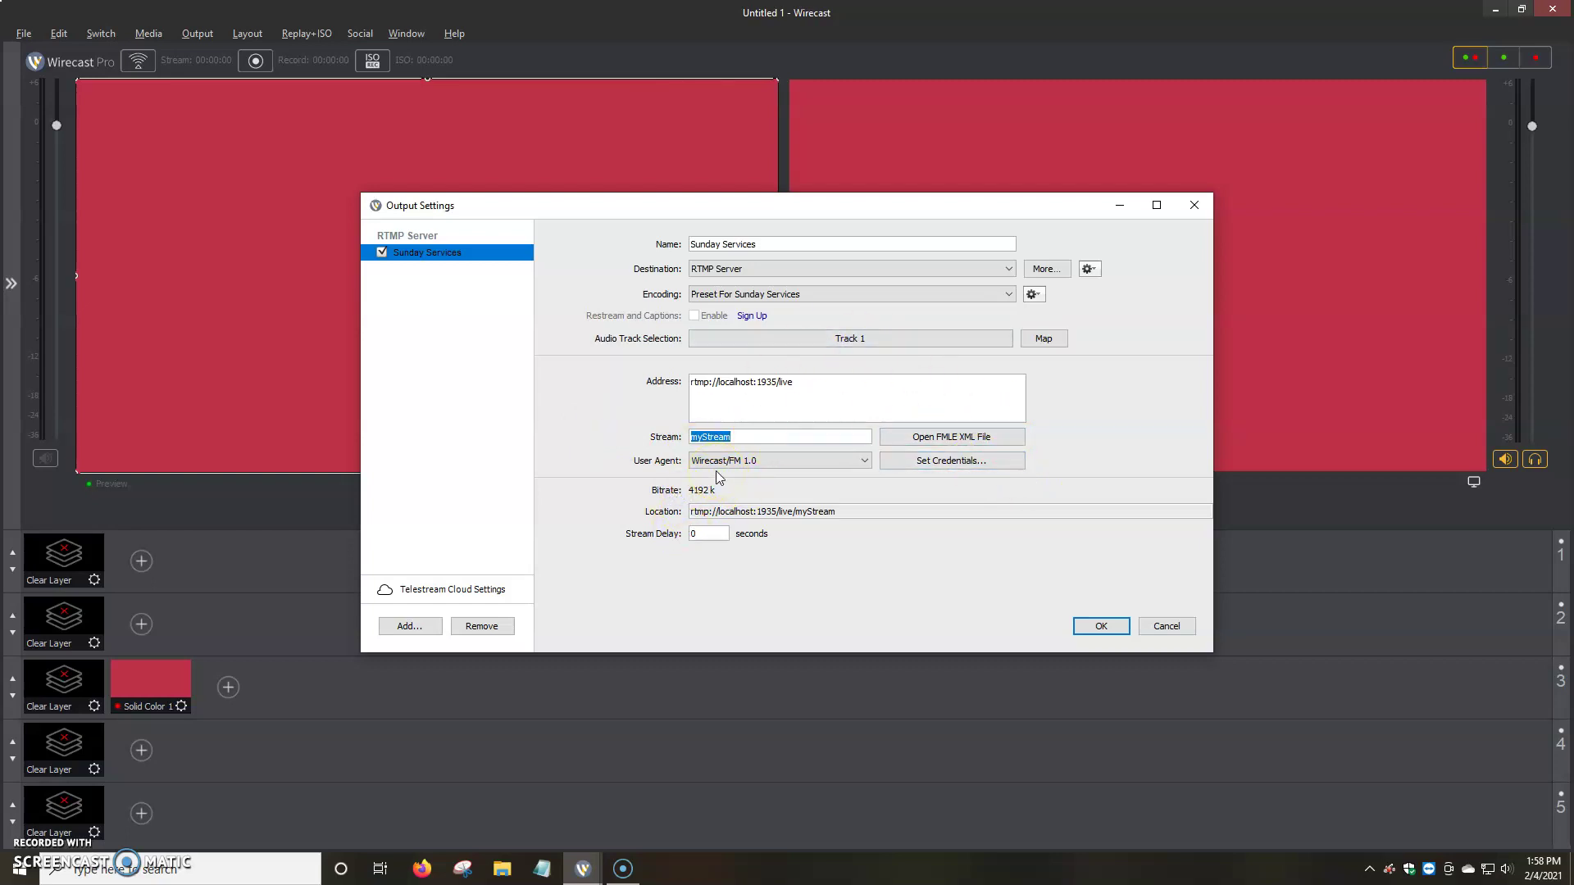
# Set the Stream Delay to 5 seconds and apply the settings
pyautogui.doubleClick(695, 534)
pyautogui.write('5')
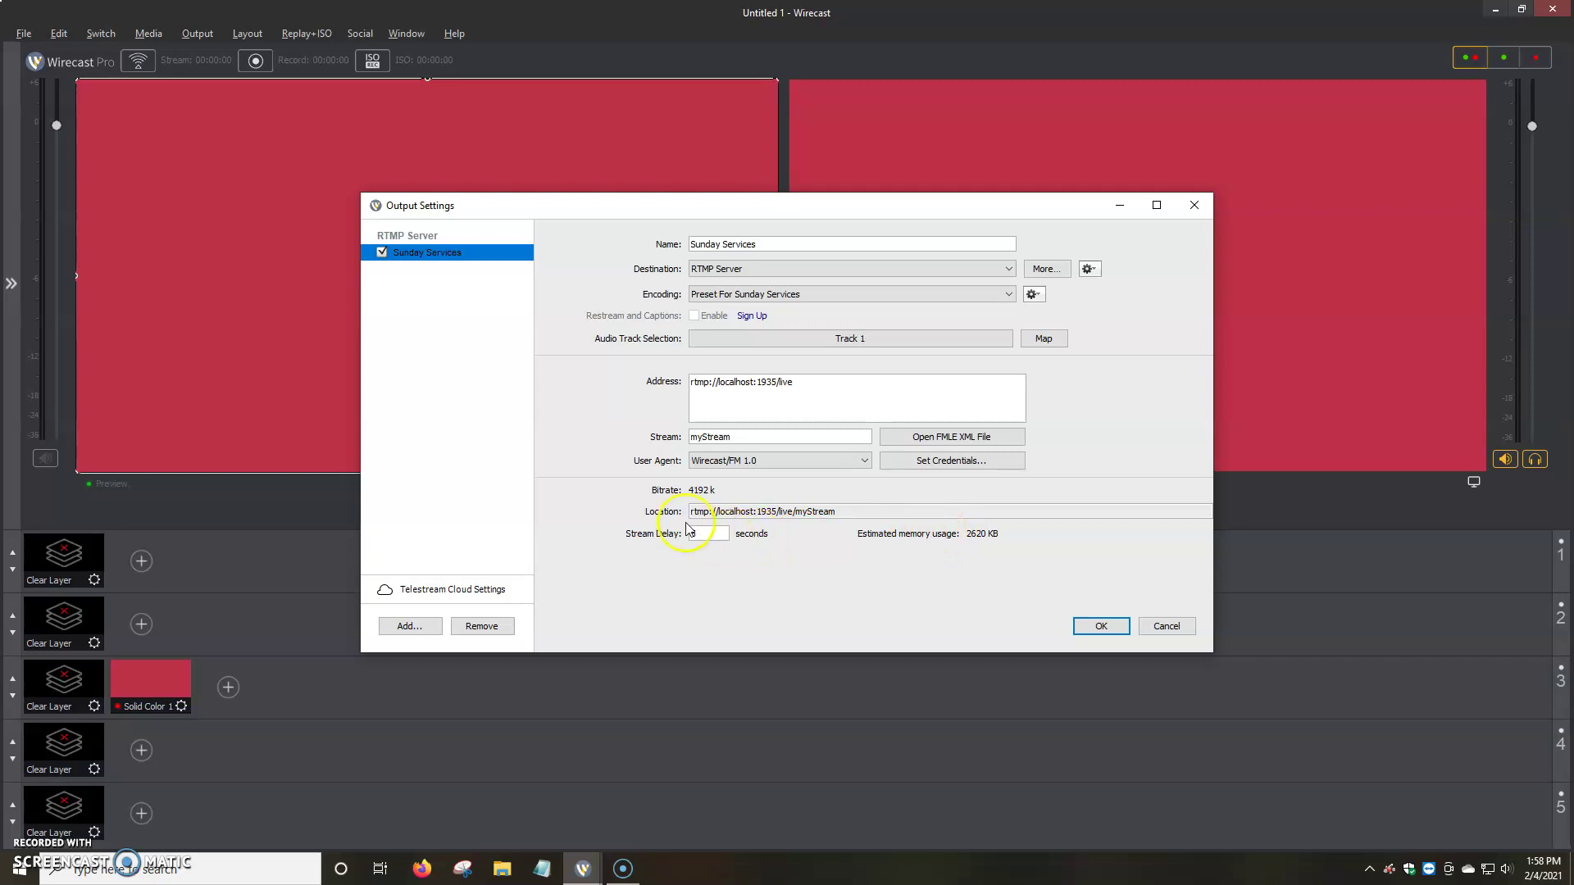
pyautogui.click(1101, 626)
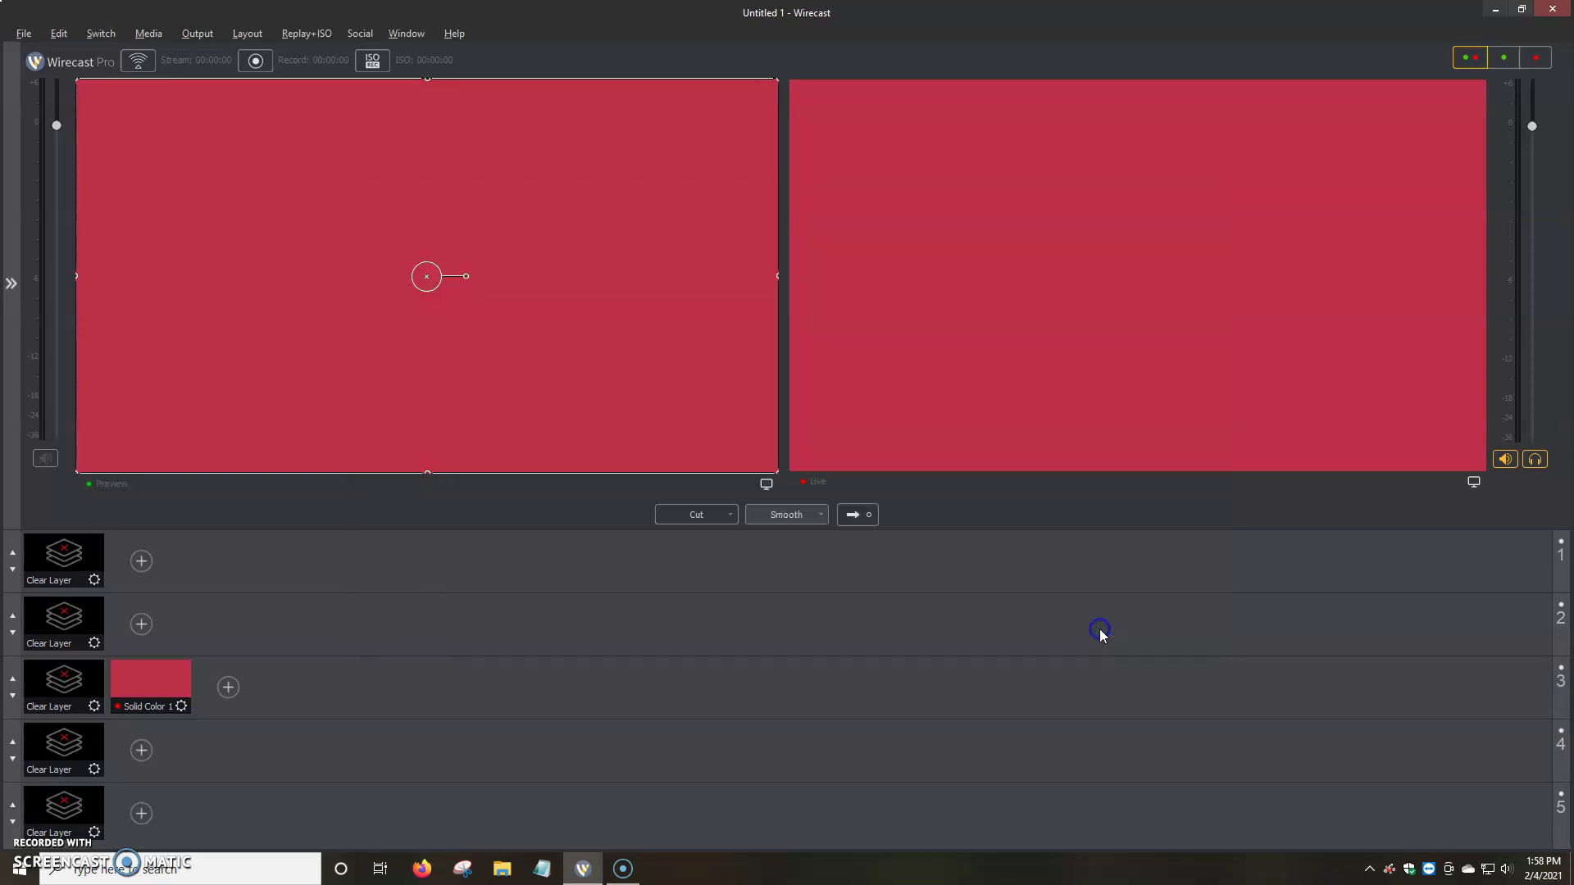